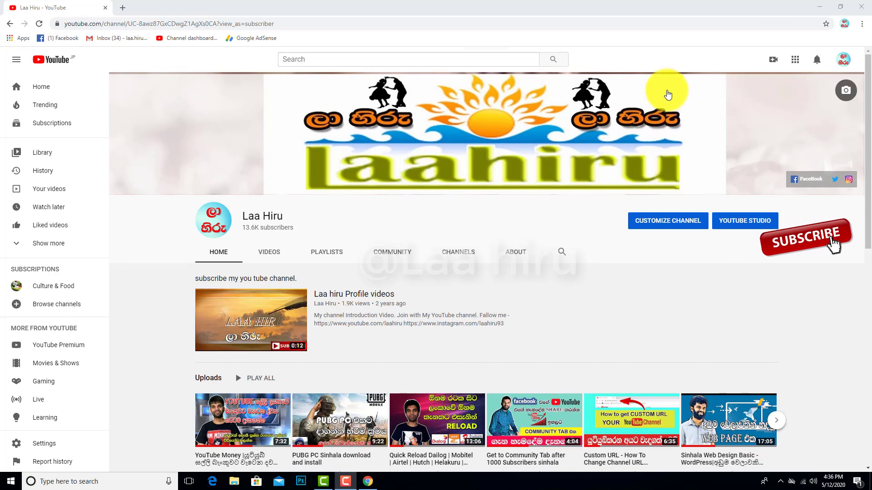
# - Minimize the browser window to reach the desktop
pyautogui.click(823, 7)
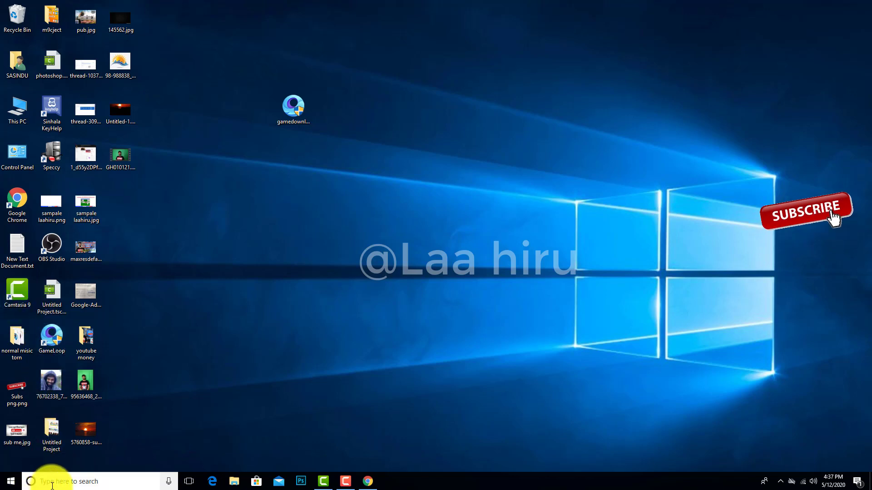
pyautogui.click(63, 479)
pyautogui.write('ad')
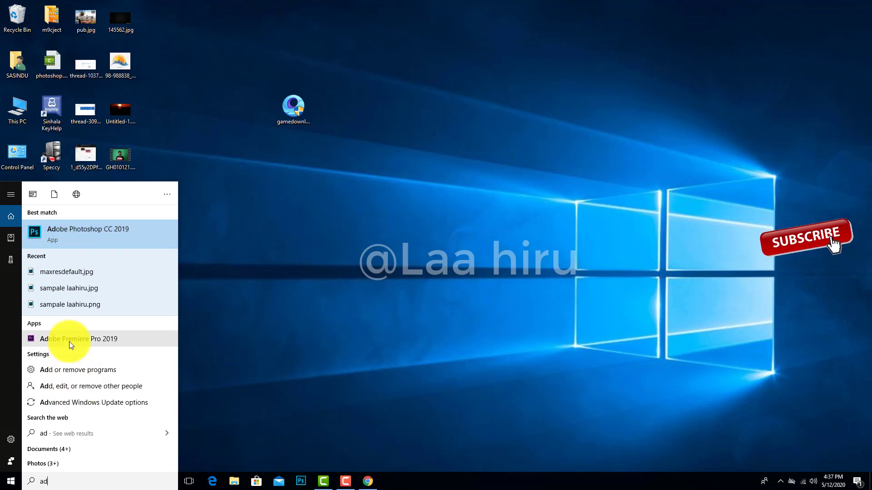
pyautogui.click(289, 297)
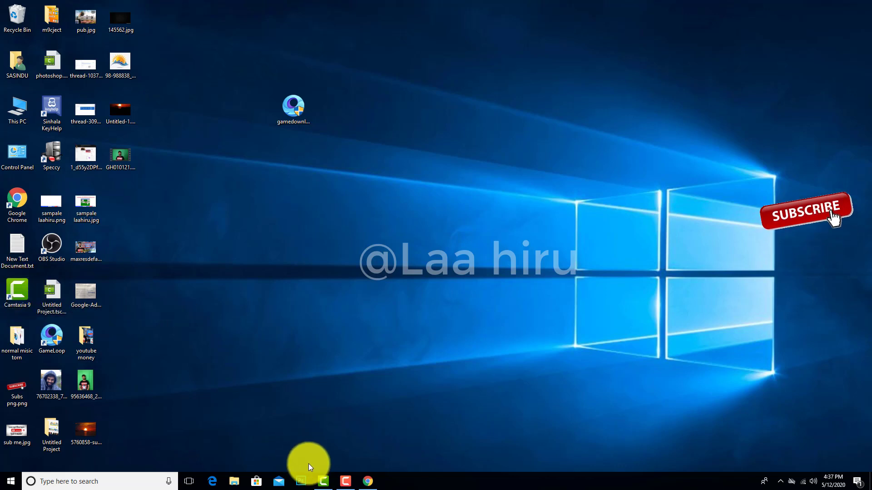
# - Open the Camtasia 9 editor from the desktop and minimize the recorder window
pyautogui.moveTo(321, 478)
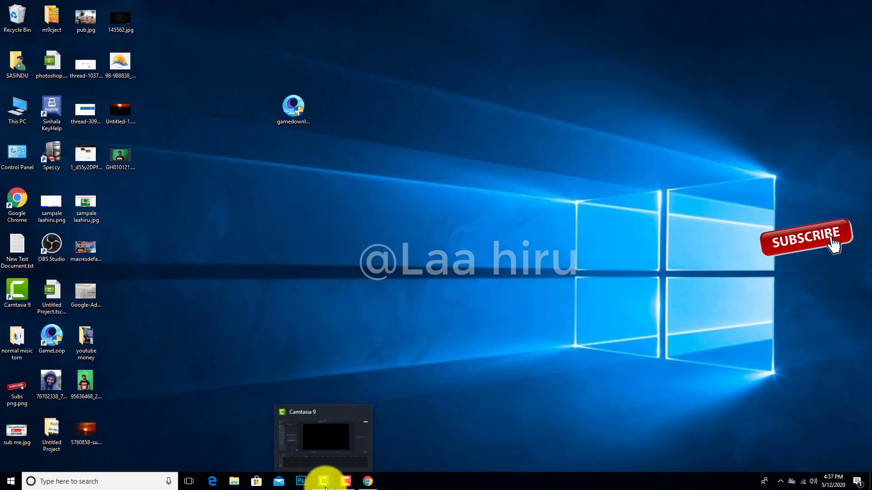
pyautogui.click(352, 484)
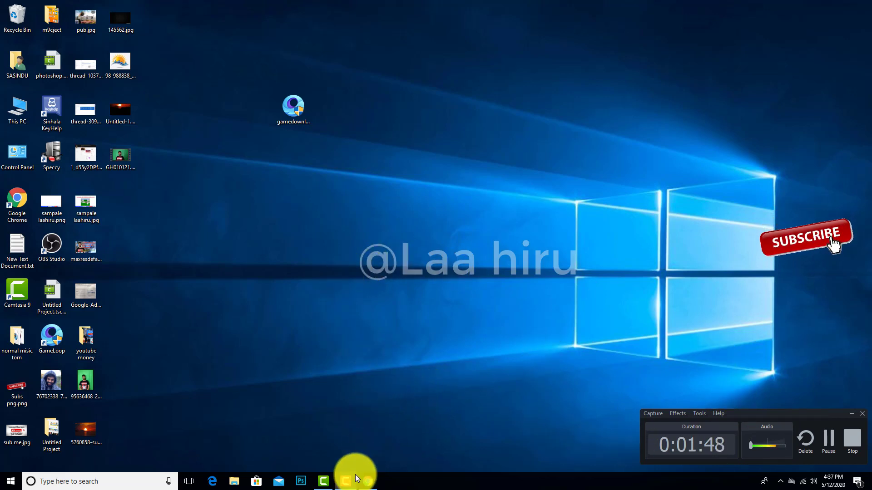
pyautogui.moveTo(347, 480)
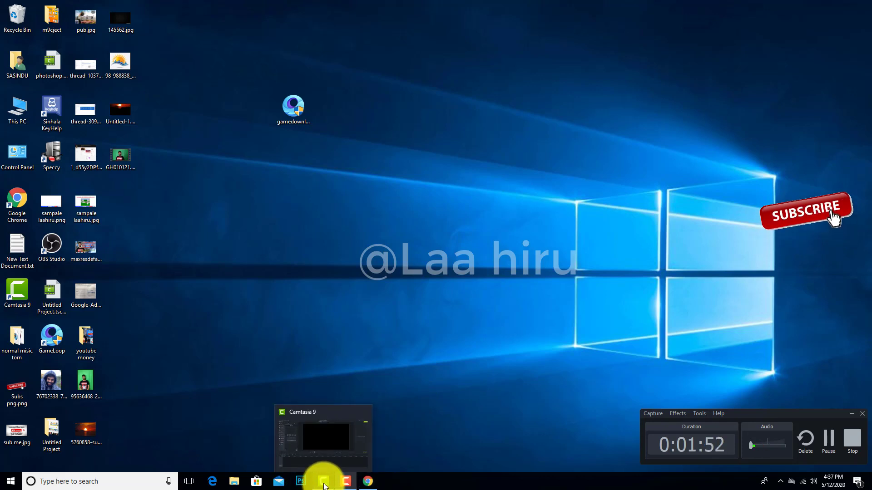
pyautogui.doubleClick(21, 289)
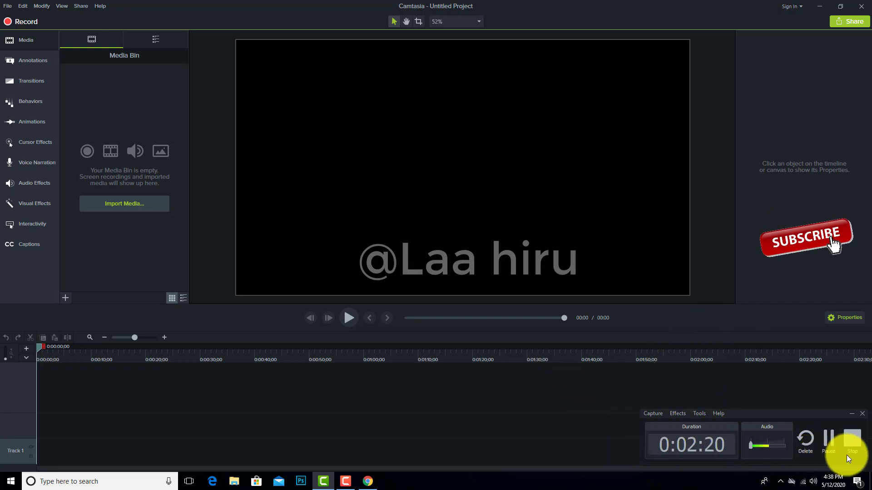
pyautogui.click(852, 414)
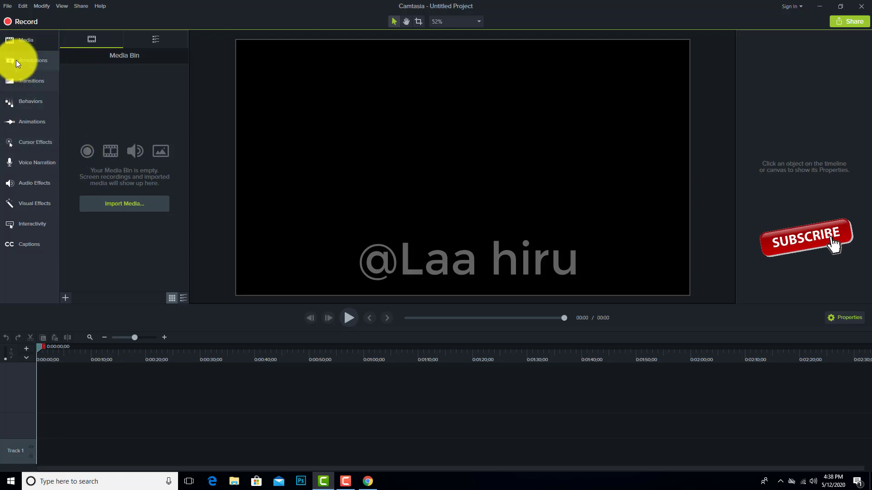
# - Place the library's "sub inroduction" asset on Track 2, starting about 8 seconds in
pyautogui.click(29, 40)
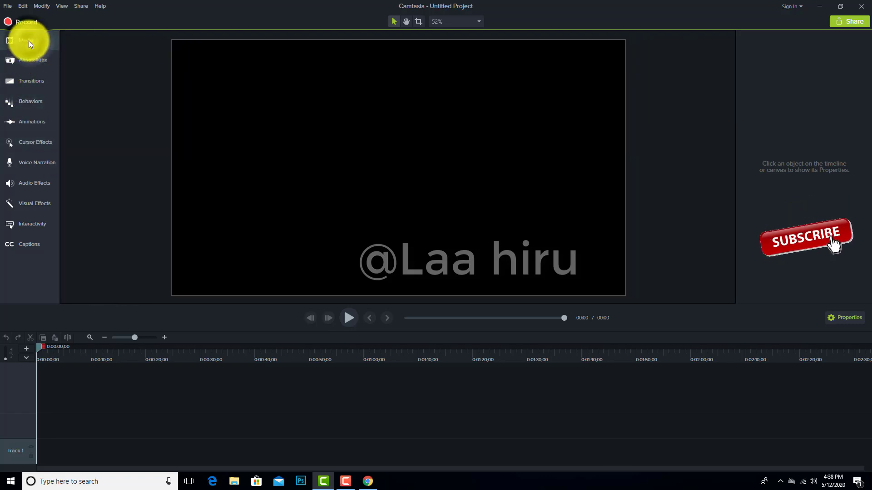
pyautogui.click(29, 40)
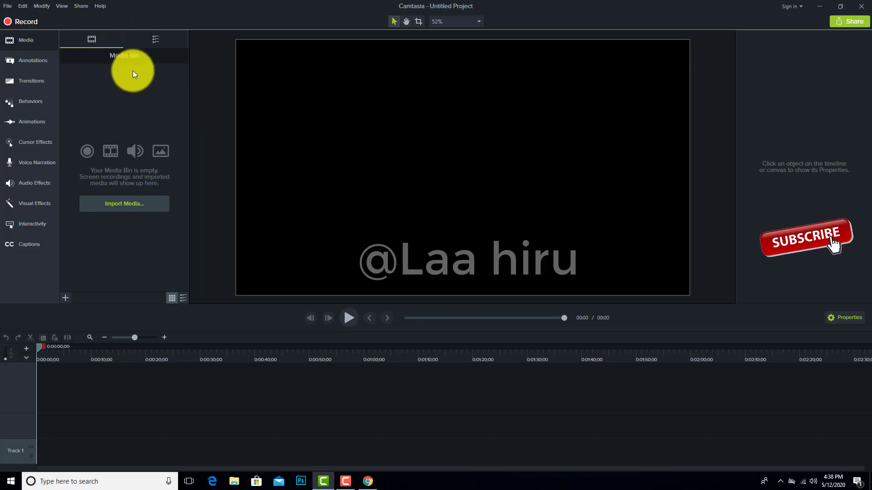
pyautogui.click(101, 41)
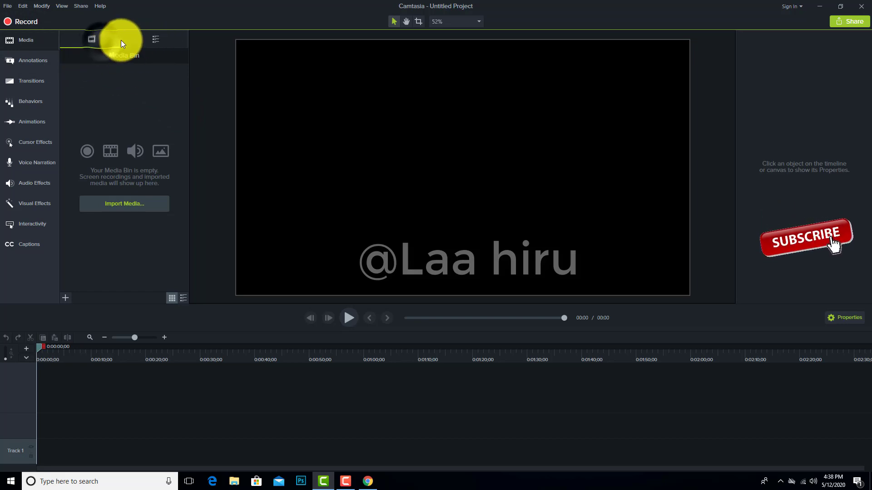
pyautogui.click(150, 39)
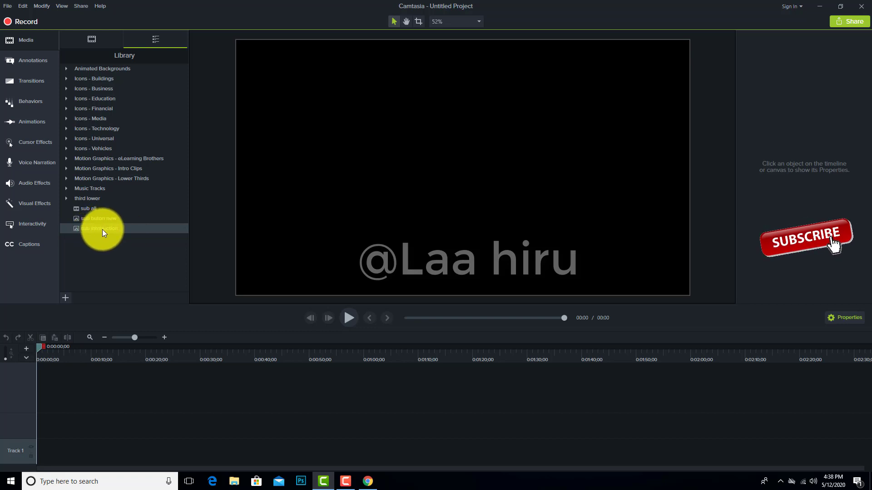
pyautogui.moveTo(102, 230); pyautogui.dragTo(77, 427)
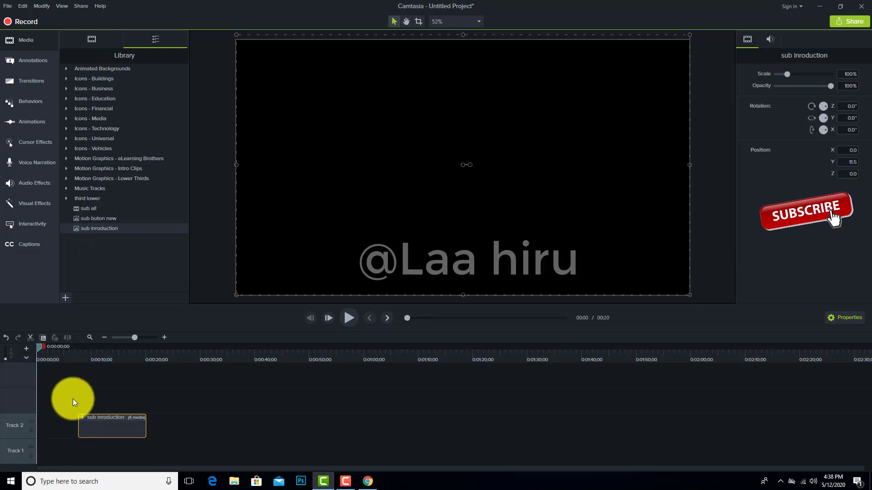
# - Play back the "sub inroduction" clip from its beginning to preview it
pyautogui.click(87, 357)
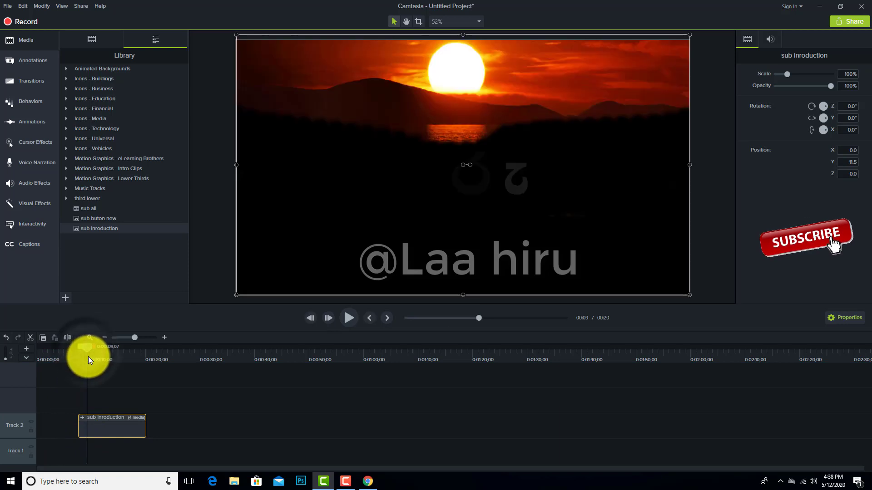
pyautogui.moveTo(89, 347); pyautogui.dragTo(80, 347)
pyautogui.click(347, 323)
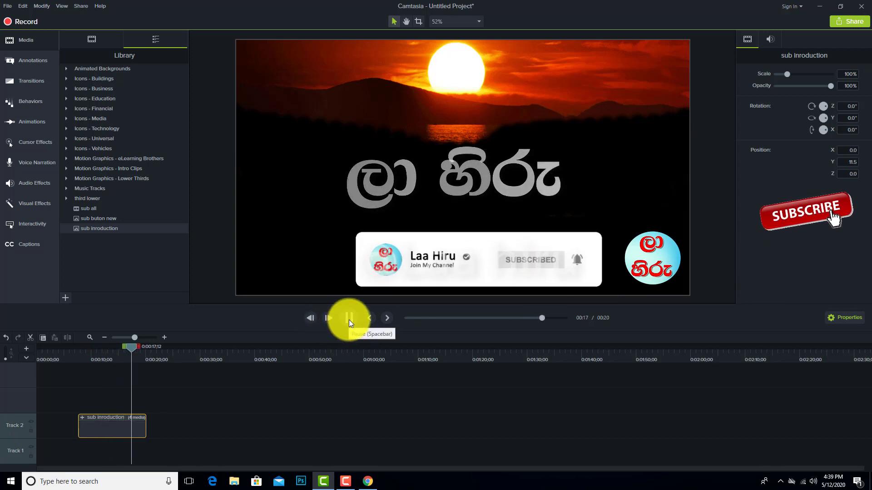
pyautogui.click(349, 320)
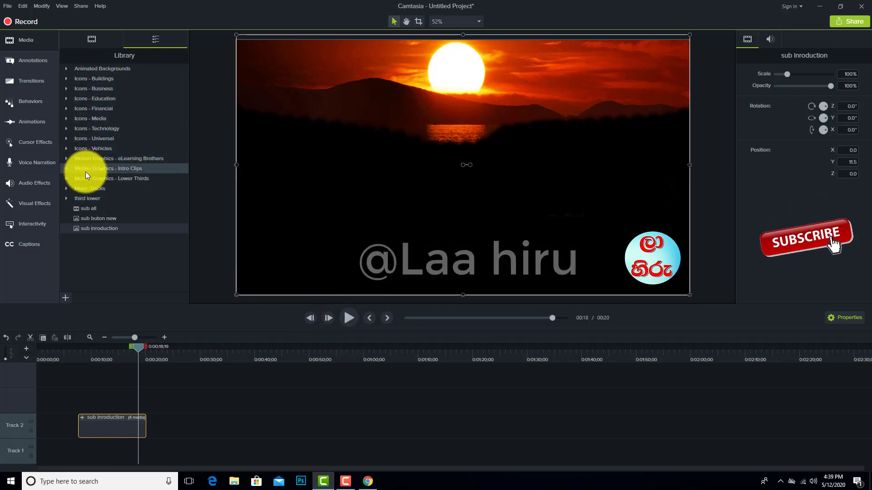
# - Try out the whole Icons - Technology library folder on Track 3 and delete the icons from the timeline
pyautogui.moveTo(97, 129); pyautogui.dragTo(186, 427)
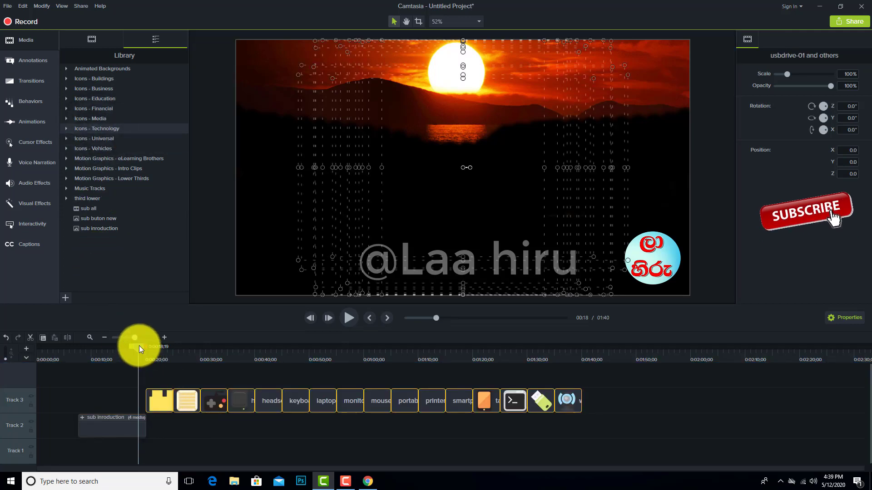
pyautogui.moveTo(139, 345); pyautogui.dragTo(157, 353)
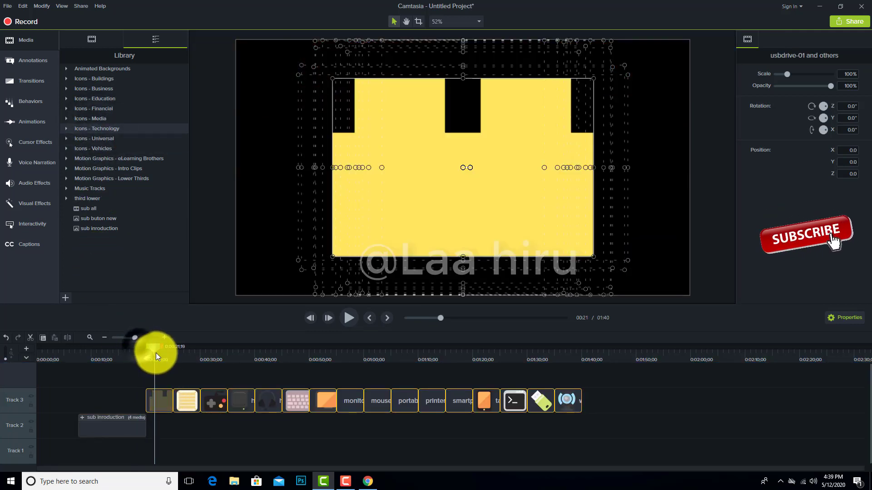
pyautogui.click(346, 320)
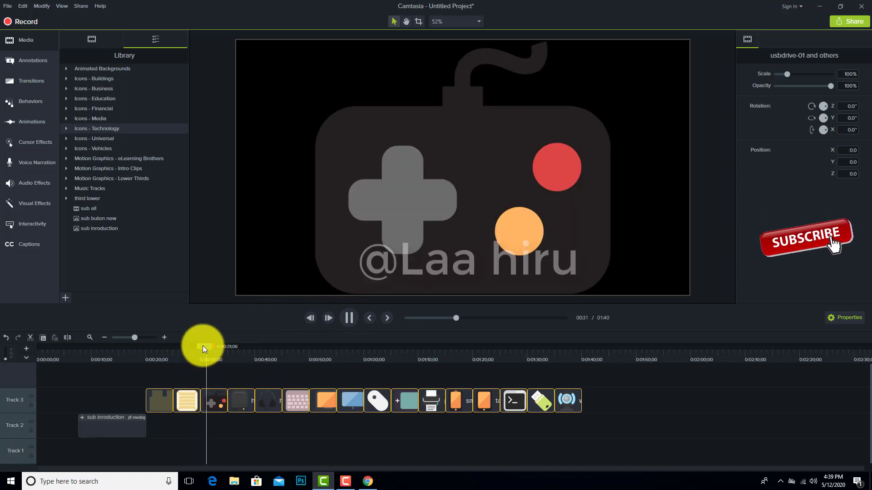
pyautogui.moveTo(202, 345); pyautogui.dragTo(433, 410)
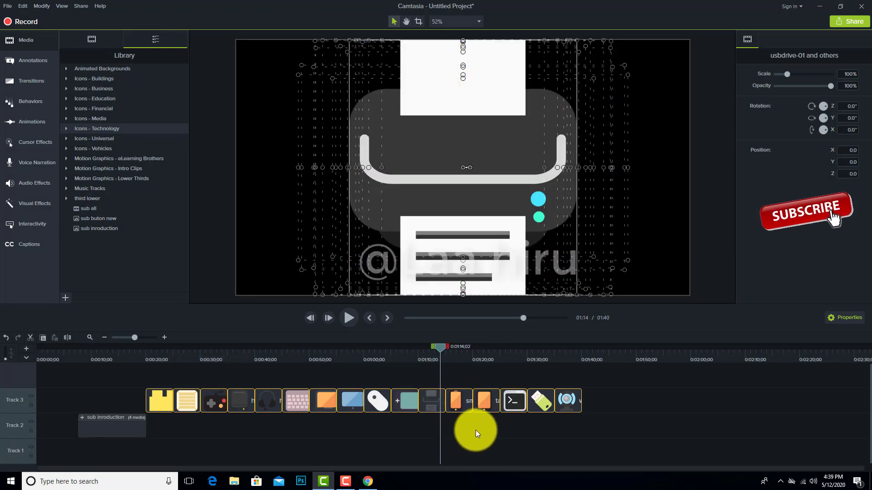
pyautogui.press('Delete')
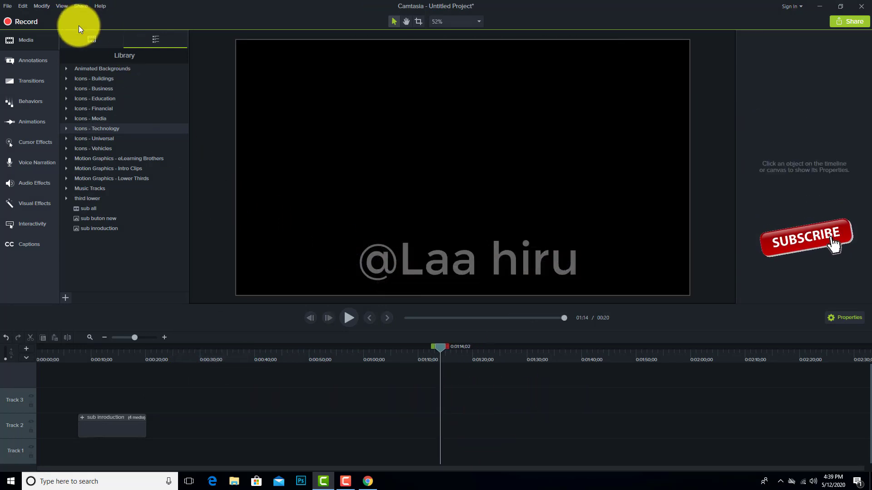
# - Import the video GH010121.MP4 from the Desktop into the Media Bin
pyautogui.click(82, 40)
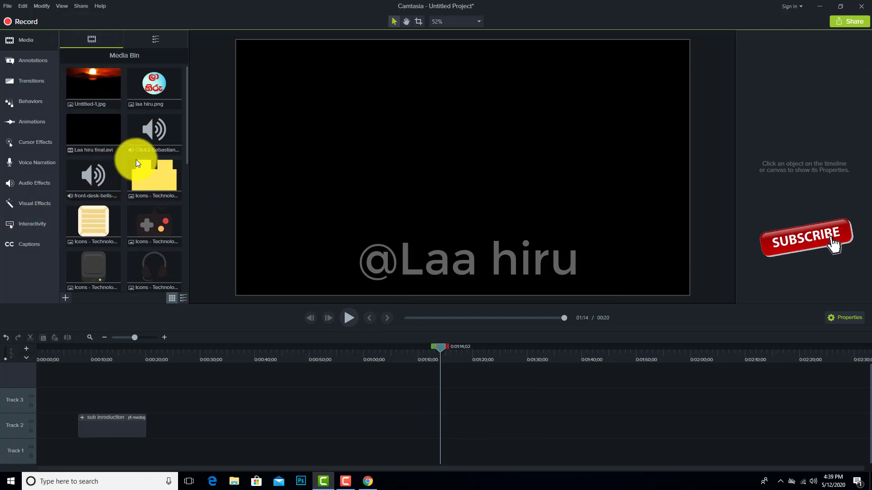
pyautogui.click(109, 193)
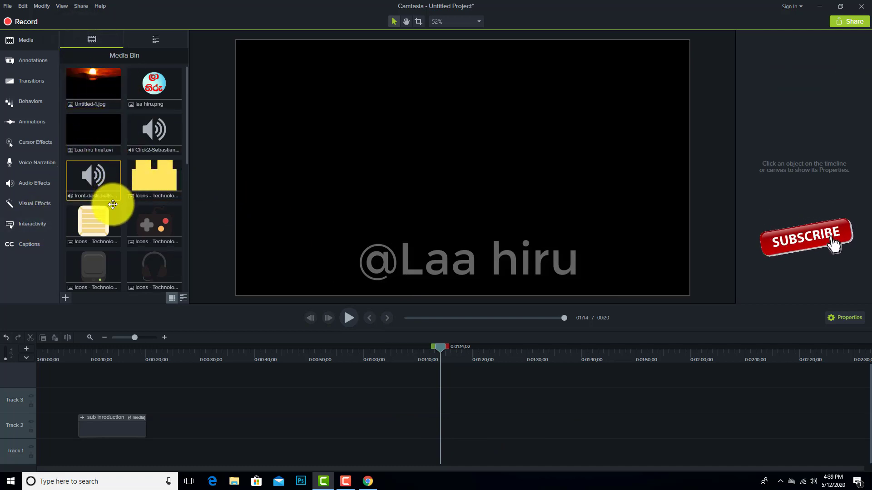
pyautogui.scroll(-1, 113, 204)
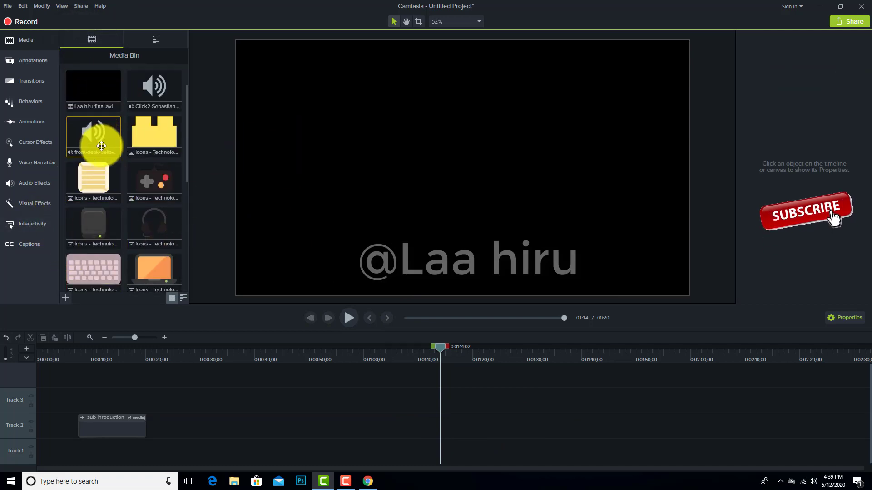
pyautogui.scroll(-3, 100, 218)
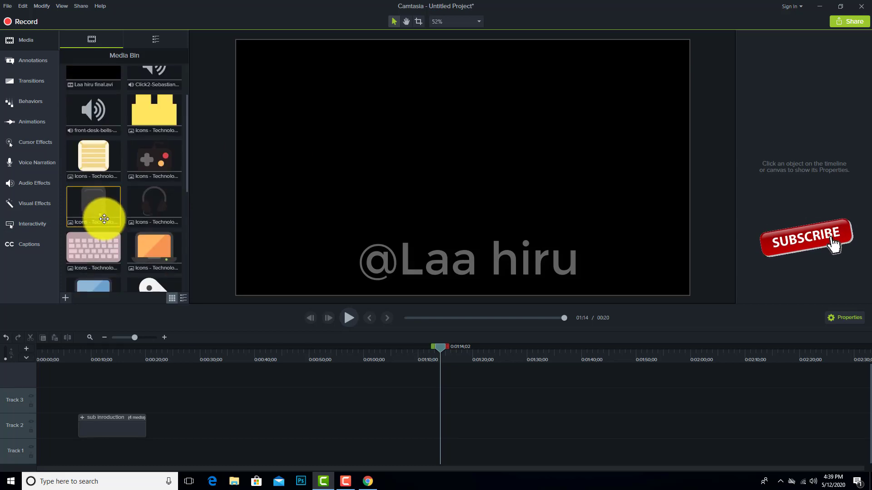
pyautogui.click(66, 298)
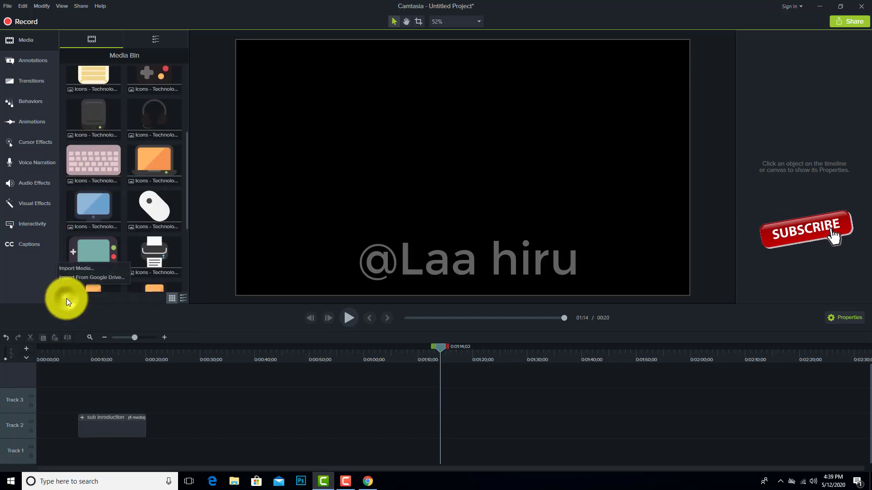
pyautogui.click(80, 269)
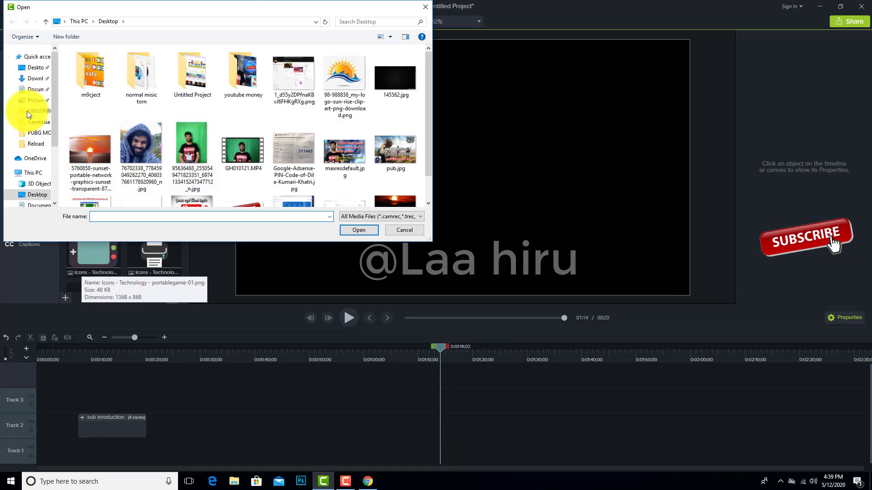
pyautogui.click(32, 68)
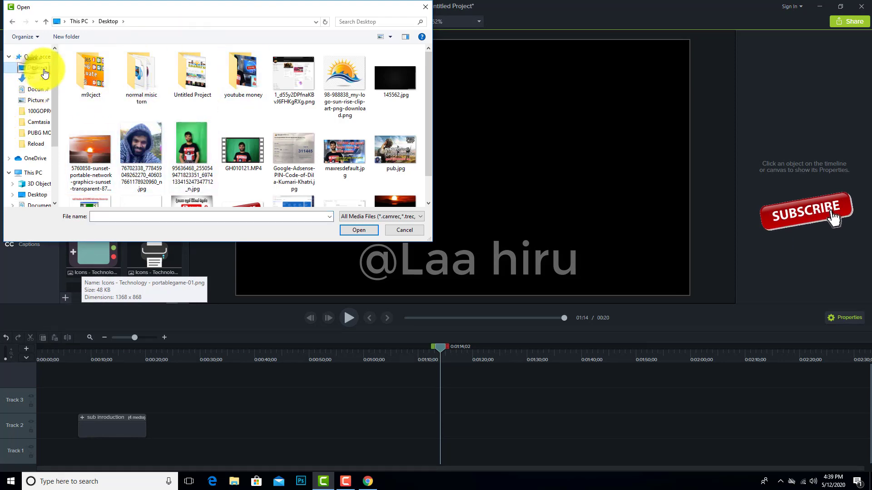
pyautogui.click(367, 229)
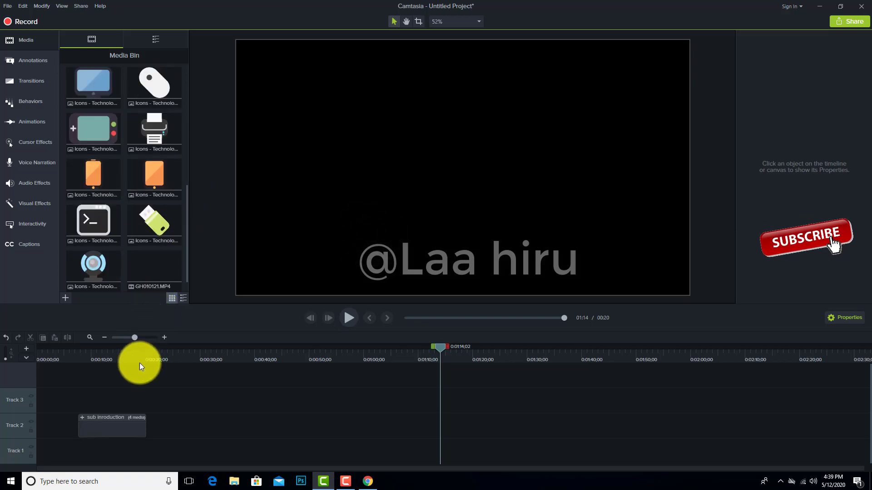
# - Place GH010121.MP4 at the start of Track 3 and move the "sub inroduction" clip to Track 1, about 10 seconds in
pyautogui.moveTo(106, 427); pyautogui.dragTo(47, 417)
pyautogui.moveTo(152, 276); pyautogui.dragTo(22, 392)
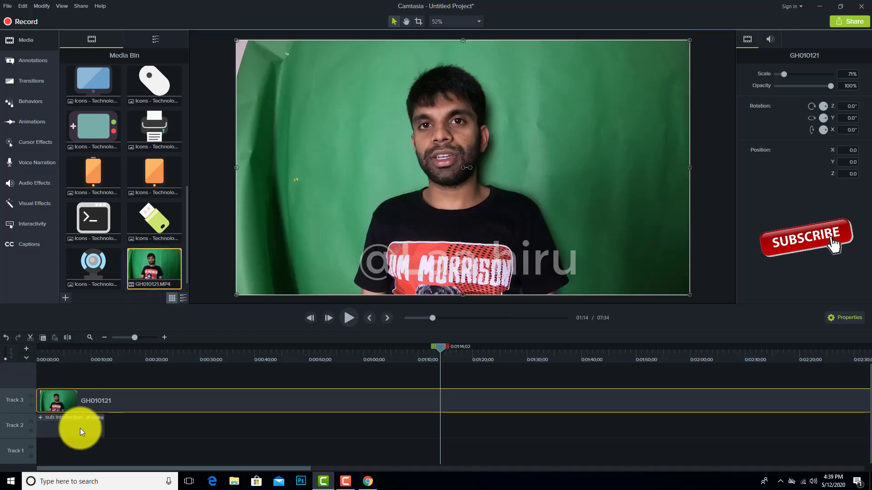
pyautogui.moveTo(71, 427); pyautogui.dragTo(125, 436)
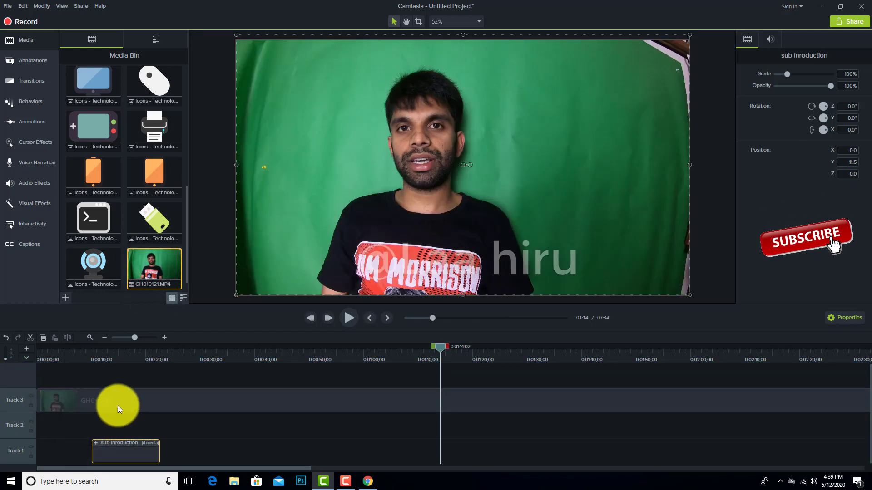
# - Preview the GH010121 footage from about 25 seconds on the timeline
pyautogui.click(90, 405)
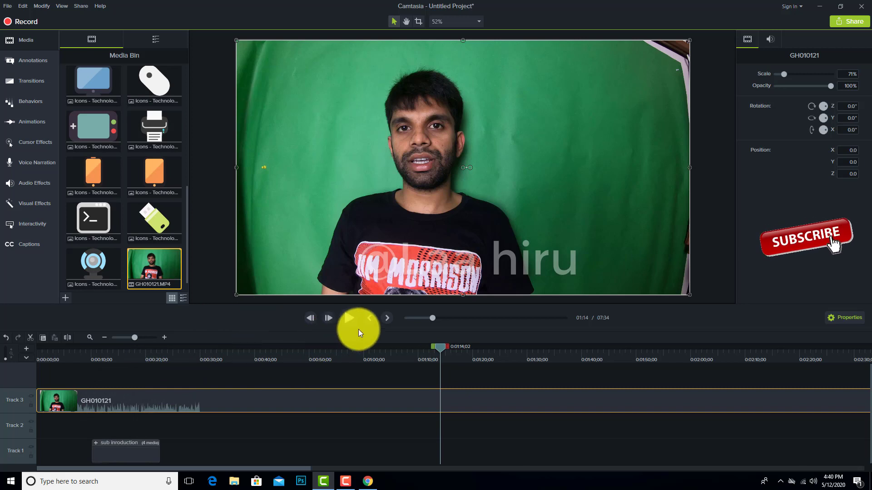
pyautogui.moveTo(440, 348); pyautogui.dragTo(175, 383)
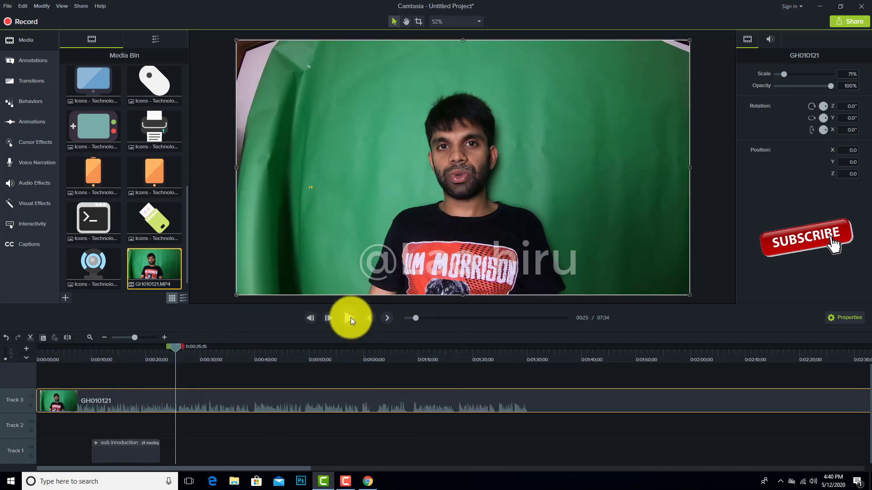
pyautogui.click(350, 317)
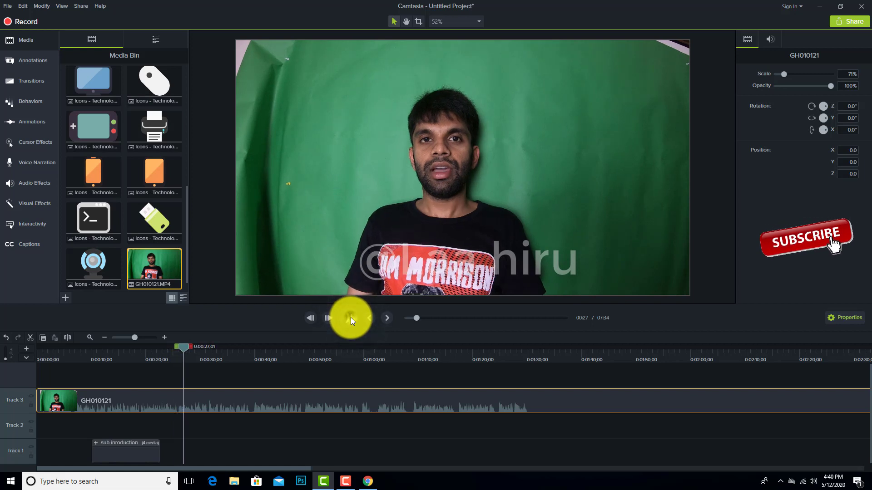
pyautogui.click(350, 317)
pyautogui.click(468, 224)
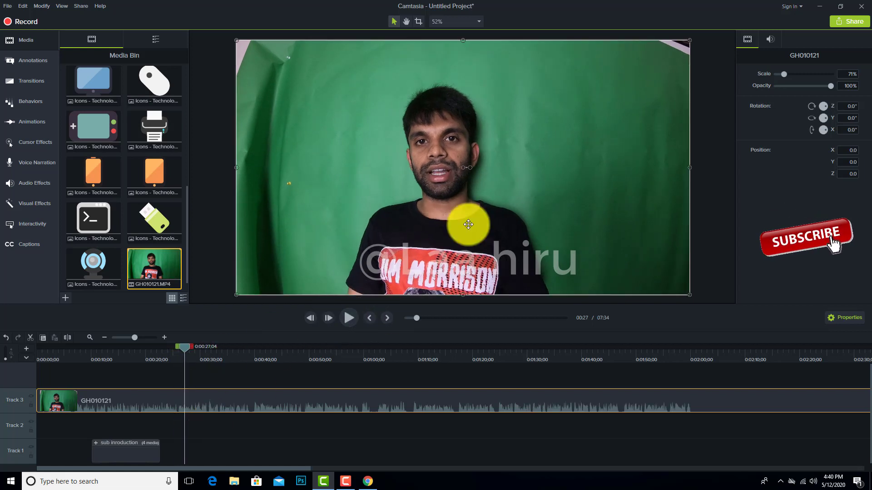
# - Review the available canvas dimension presets in the project settings and close them without changing anything
pyautogui.click(452, 22)
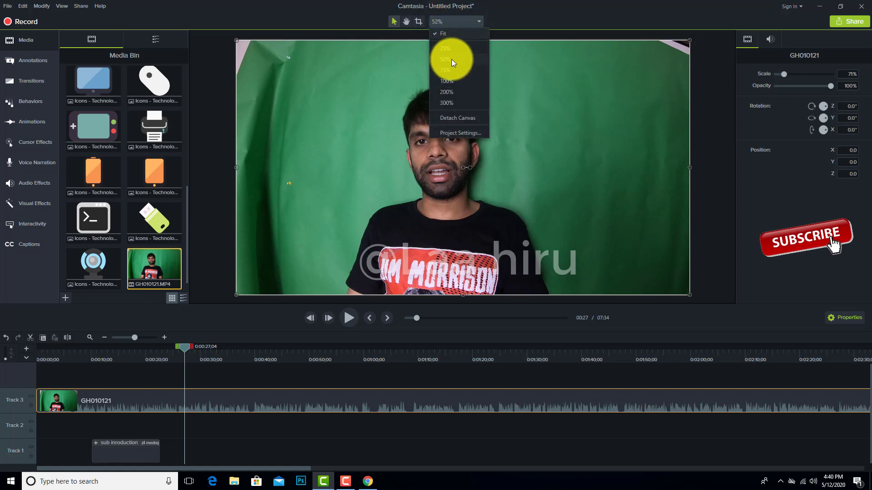
pyautogui.click(457, 134)
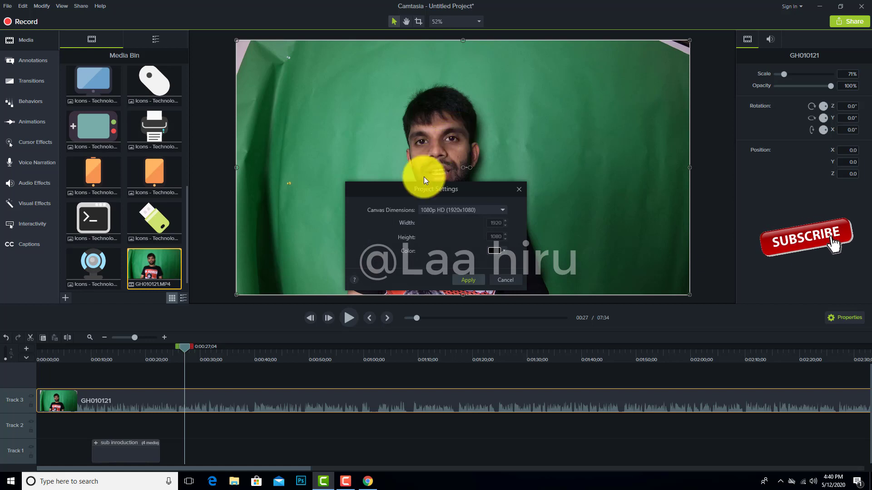
pyautogui.click(476, 210)
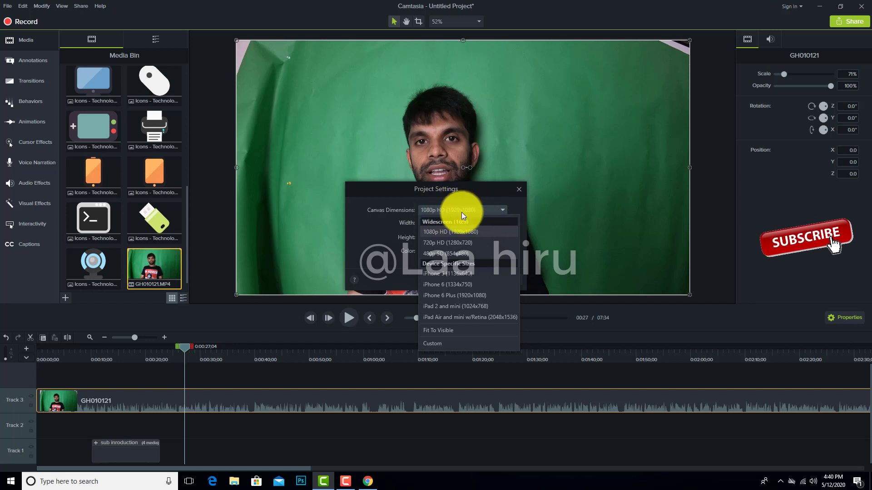
pyautogui.click(468, 209)
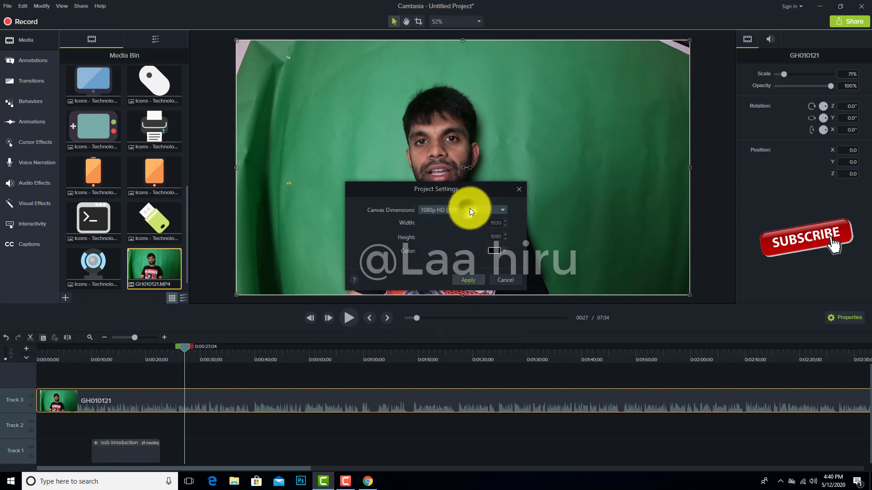
pyautogui.click(518, 189)
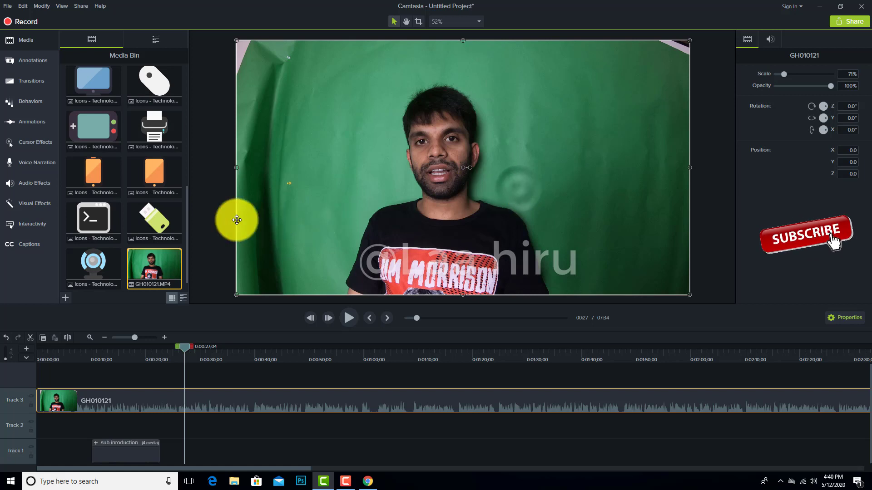
# - Place the plain white ABC text callout on Track 4 at about 37 seconds and replace its text with "kjhkbkjhb"
pyautogui.click(34, 61)
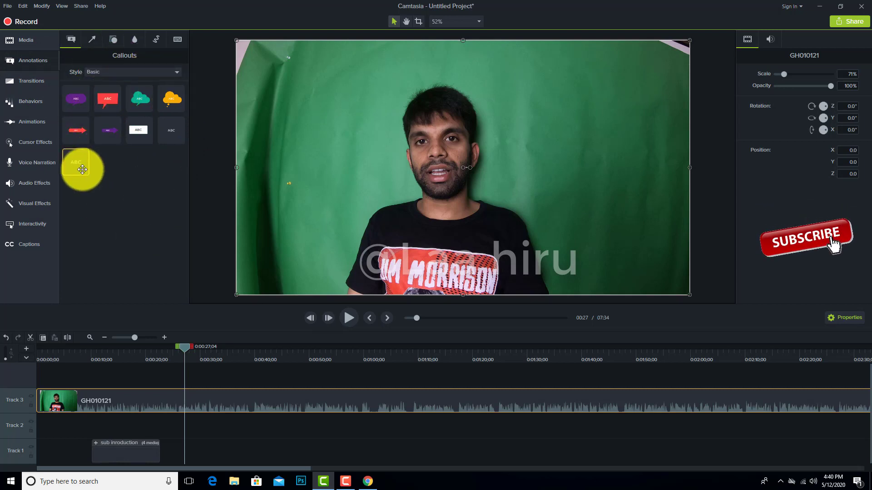
pyautogui.moveTo(77, 166); pyautogui.dragTo(243, 375)
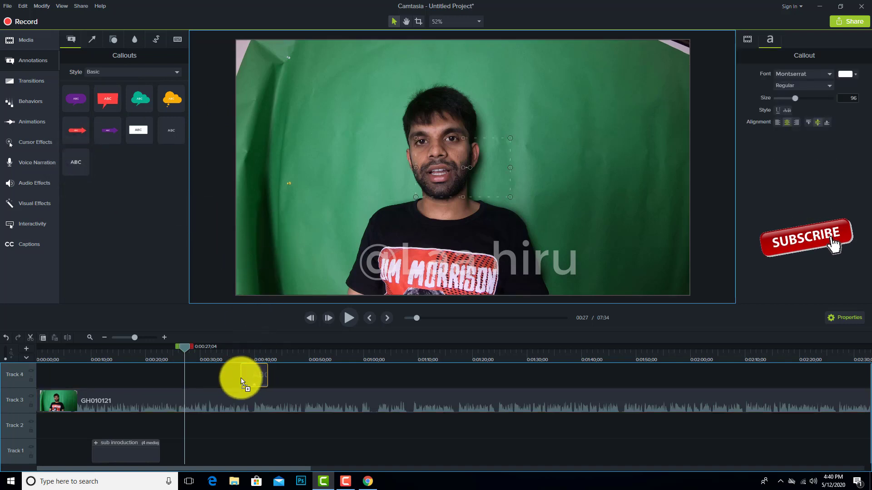
pyautogui.moveTo(182, 347); pyautogui.dragTo(255, 347)
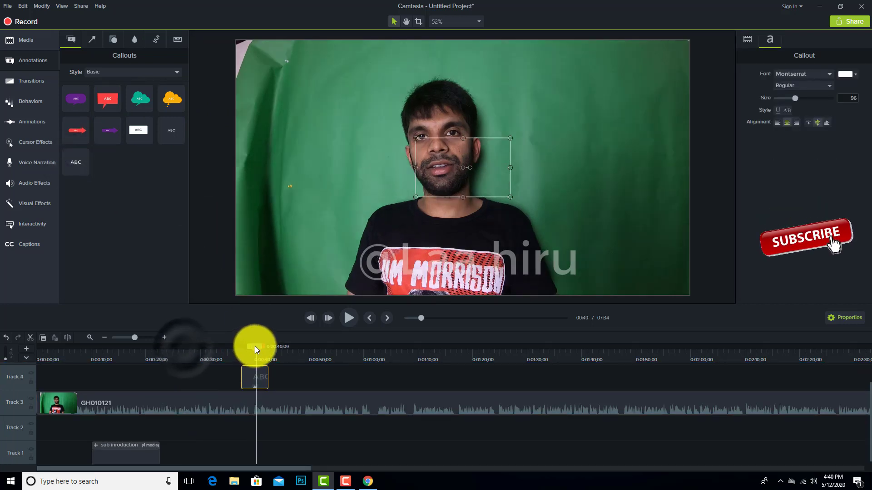
pyautogui.doubleClick(452, 166)
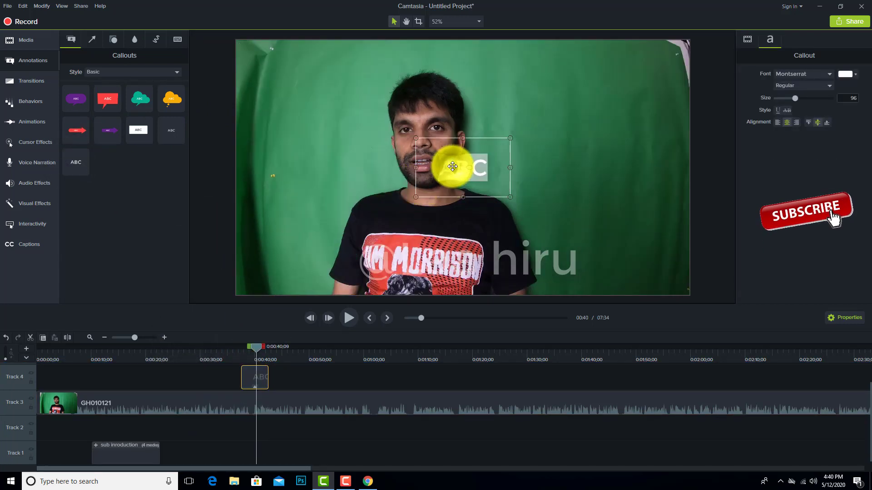
pyautogui.write('kjh')
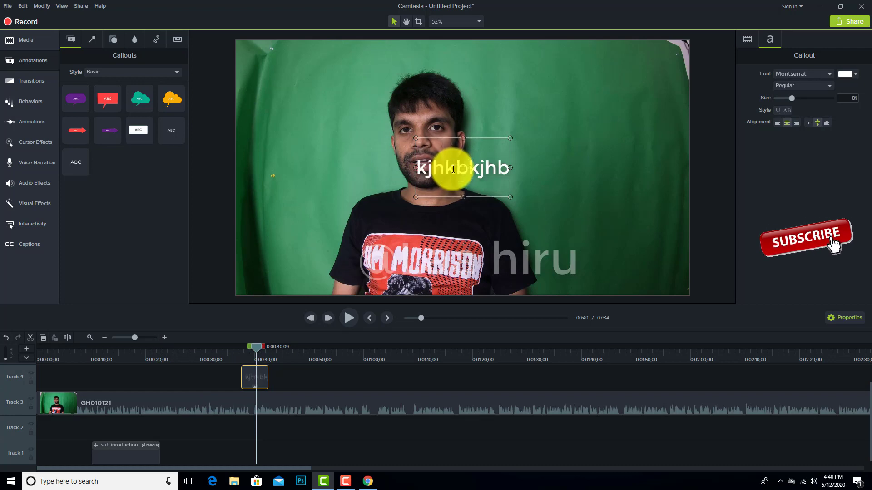
pyautogui.write('kbkjhb')
# - Erase the sample text and delete the text callout from Track 4
pyautogui.press('BackSpace')
pyautogui.press('BackSpace')
pyautogui.press('BackSpace')
pyautogui.press('BackSpace')
pyautogui.press('BackSpace')
pyautogui.press('BackSpace')
pyautogui.press('BackSpace')
pyautogui.press('BackSpace')
pyautogui.press('BackSpace')
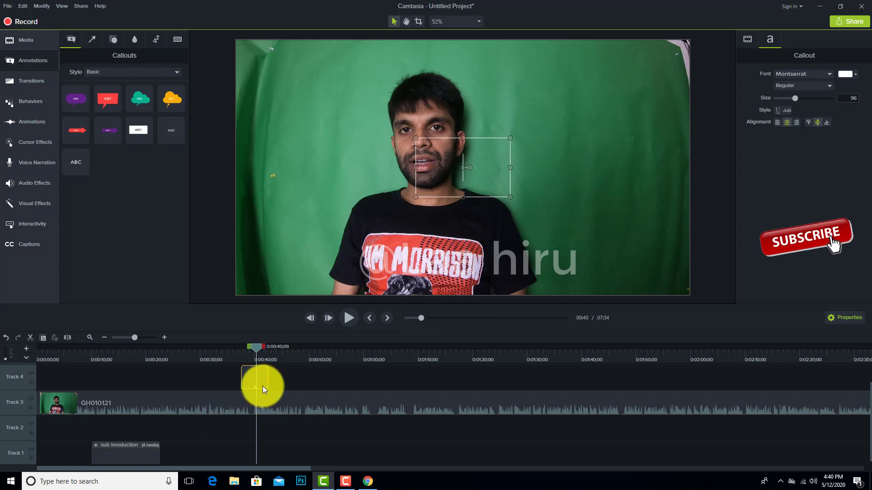
pyautogui.press('Delete')
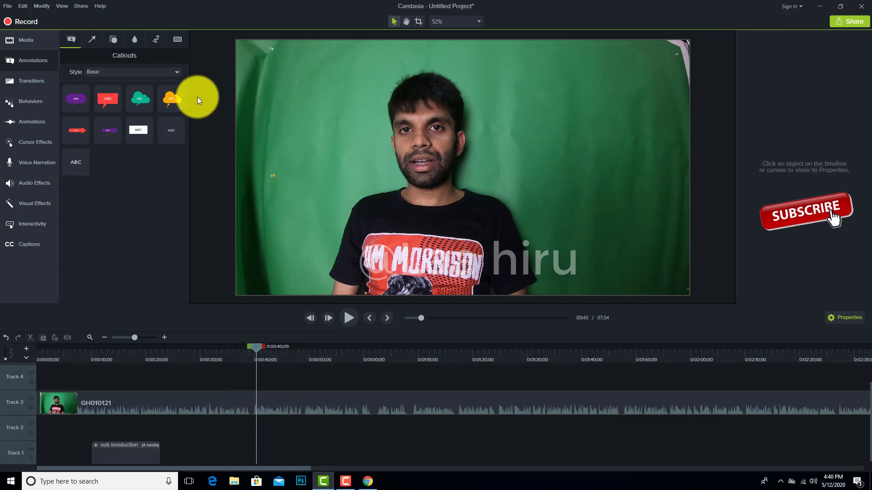
# - Try the orange thought-cloud callout beside the speaker's head with sample text, and delete it from Track 4
pyautogui.moveTo(171, 97); pyautogui.dragTo(552, 120)
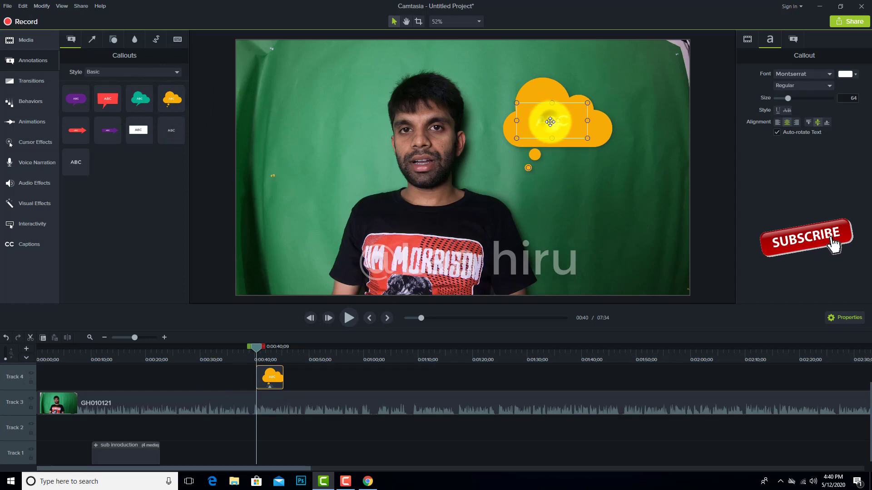
pyautogui.doubleClick(549, 121)
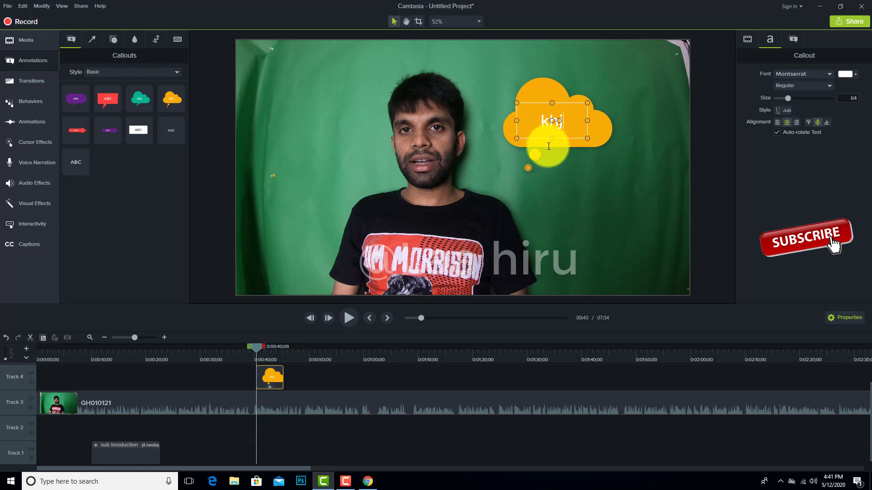
pyautogui.click(274, 383)
pyautogui.press('Delete')
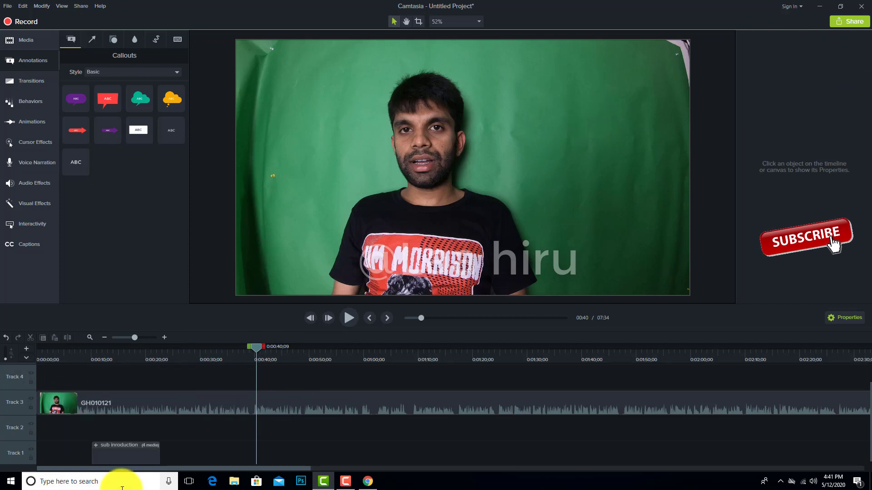
# - Review the callout style options and the Arrows & Lines and Shapes annotations
pyautogui.click(124, 72)
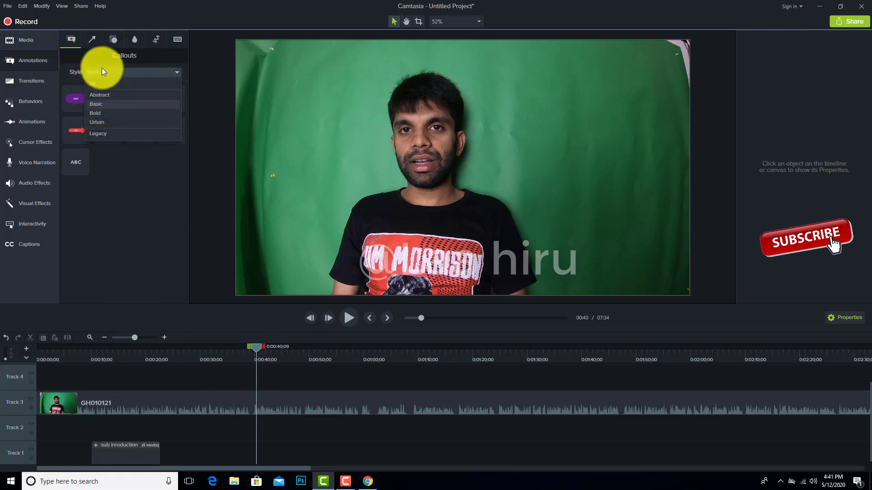
pyautogui.click(107, 72)
pyautogui.click(90, 39)
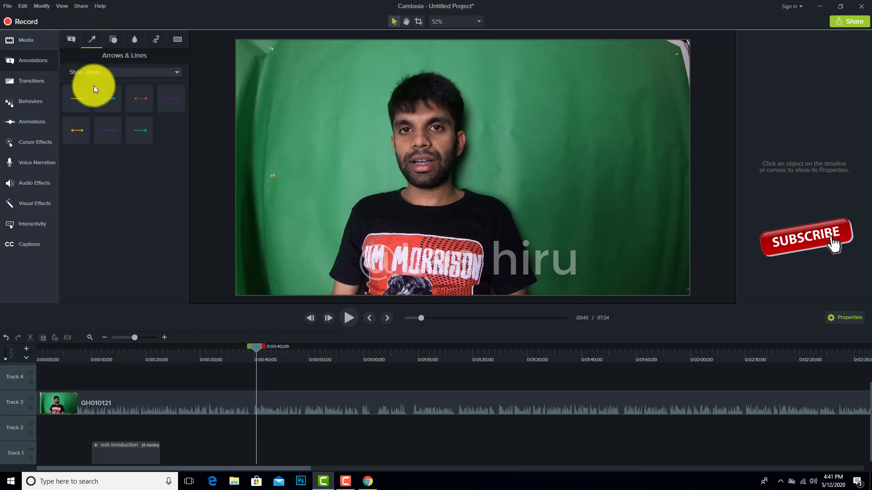
pyautogui.click(112, 39)
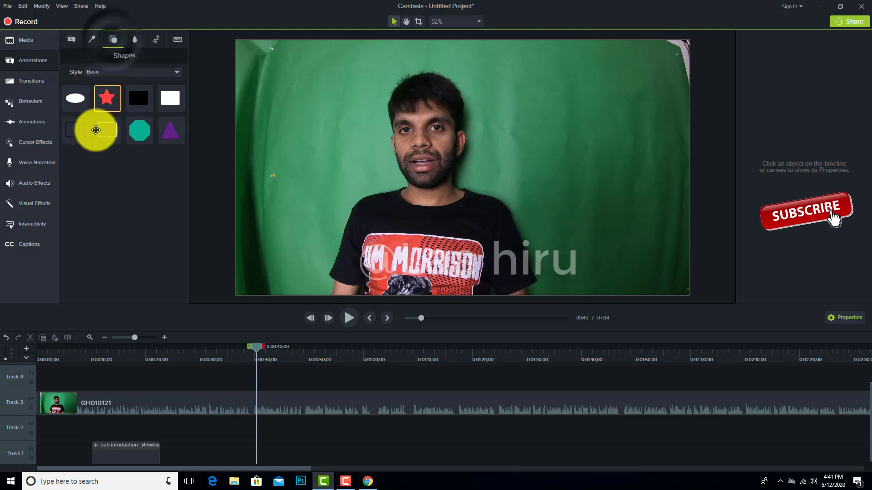
# - Place a Blur annotation over the speaker's face, resize it to cover the head, and extend its clip to about 54 seconds
pyautogui.click(135, 42)
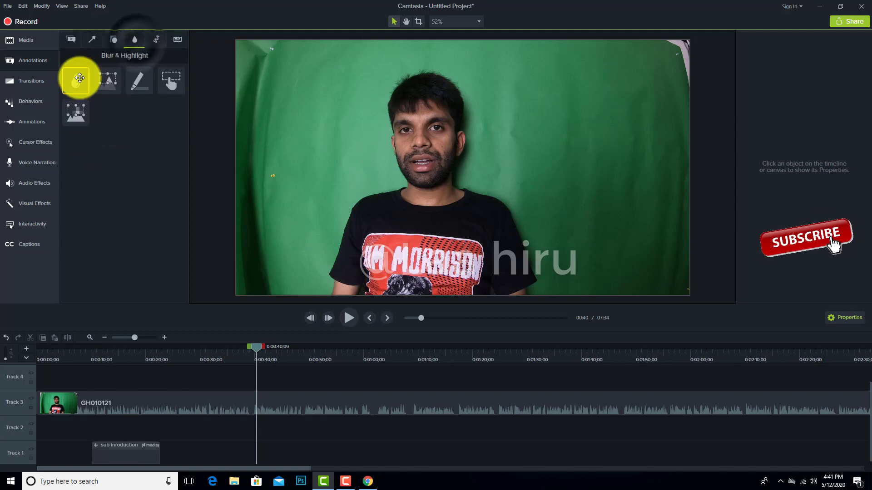
pyautogui.moveTo(72, 80); pyautogui.dragTo(417, 106)
pyautogui.moveTo(419, 135); pyautogui.dragTo(430, 198)
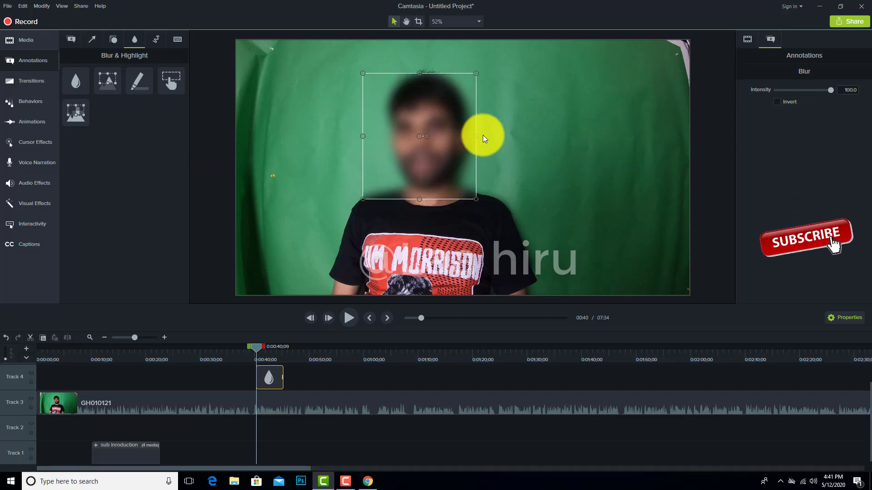
pyautogui.moveTo(476, 136); pyautogui.dragTo(486, 136)
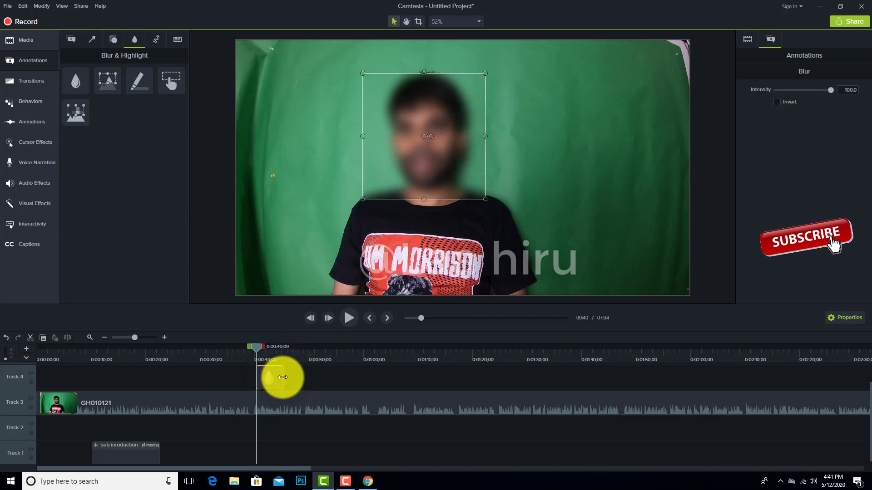
pyautogui.moveTo(282, 380); pyautogui.dragTo(331, 376)
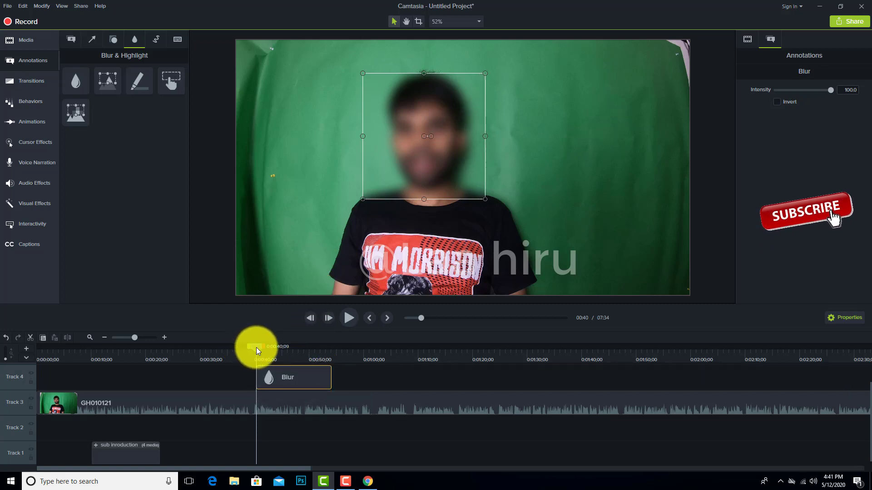
# - Check the blur at about 45 seconds and delete it from Track 4
pyautogui.moveTo(256, 347); pyautogui.dragTo(288, 352)
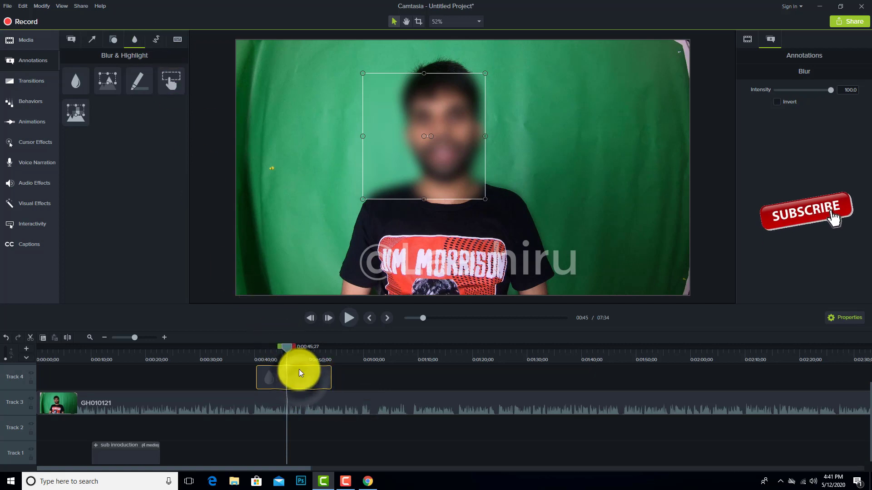
pyautogui.press('Delete')
# - Add a red Sketch Motion rectangle at about 45 seconds and enlarge it to frame the speaker's face
pyautogui.click(156, 39)
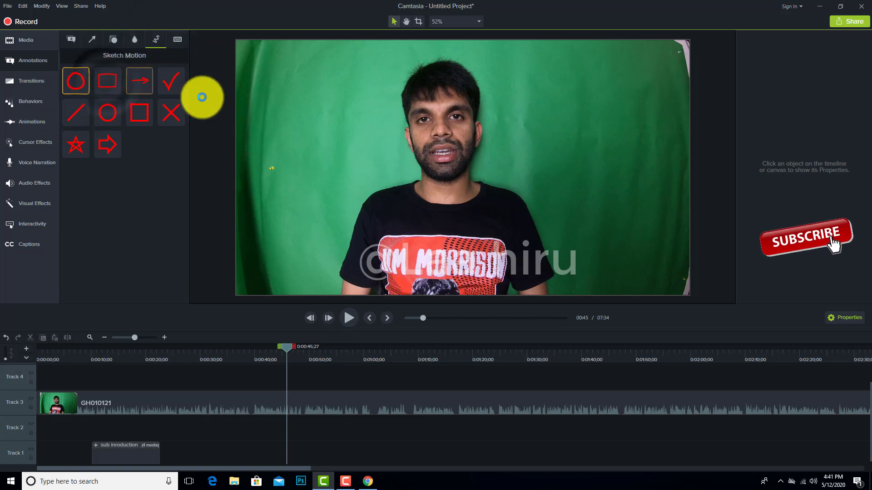
pyautogui.moveTo(95, 91)
pyautogui.mouseDown()
pyautogui.moveTo(104, 84)
pyautogui.moveTo(323, 130)
pyautogui.moveTo(398, 105)
pyautogui.mouseUp()
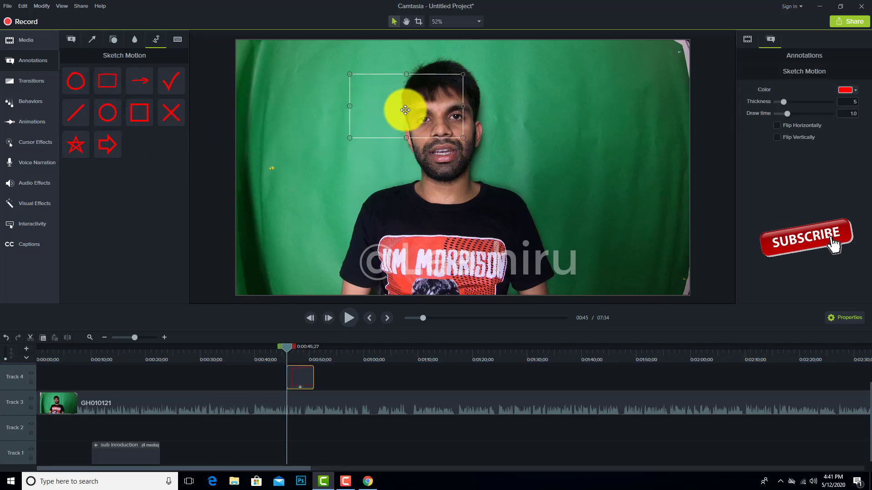
pyautogui.moveTo(463, 138)
pyautogui.mouseDown()
pyautogui.moveTo(517, 186)
pyautogui.moveTo(566, 168)
pyautogui.mouseUp()
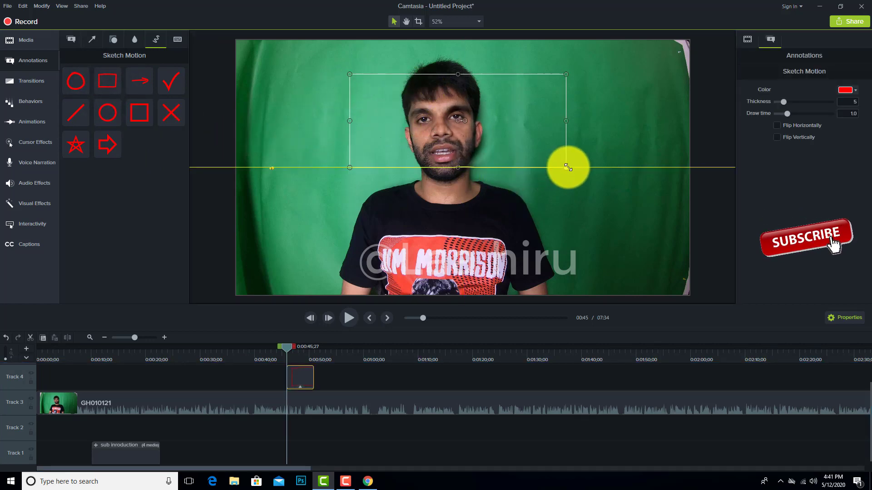
pyautogui.moveTo(508, 128)
pyautogui.mouseDown()
pyautogui.moveTo(505, 115)
pyautogui.moveTo(506, 129)
pyautogui.mouseUp()
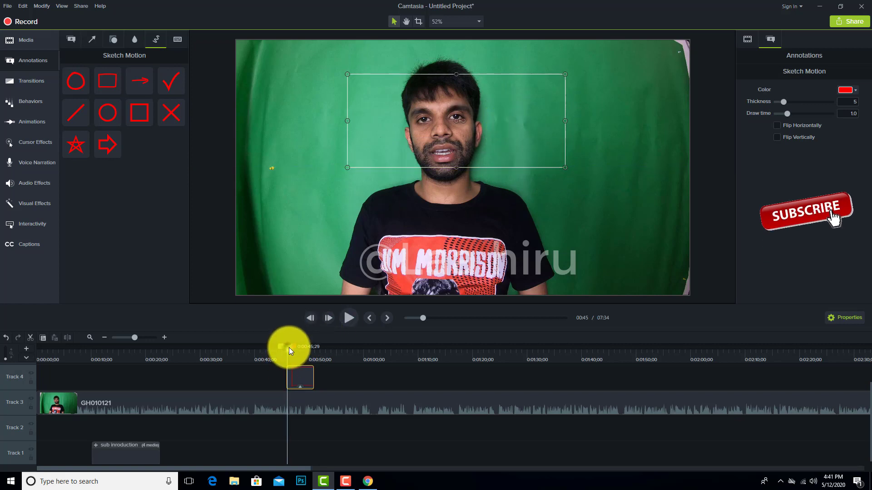
# - Preview the sketch rectangle's drawing animation from about 45 to 48 seconds
pyautogui.moveTo(289, 348); pyautogui.dragTo(287, 345)
pyautogui.click(350, 322)
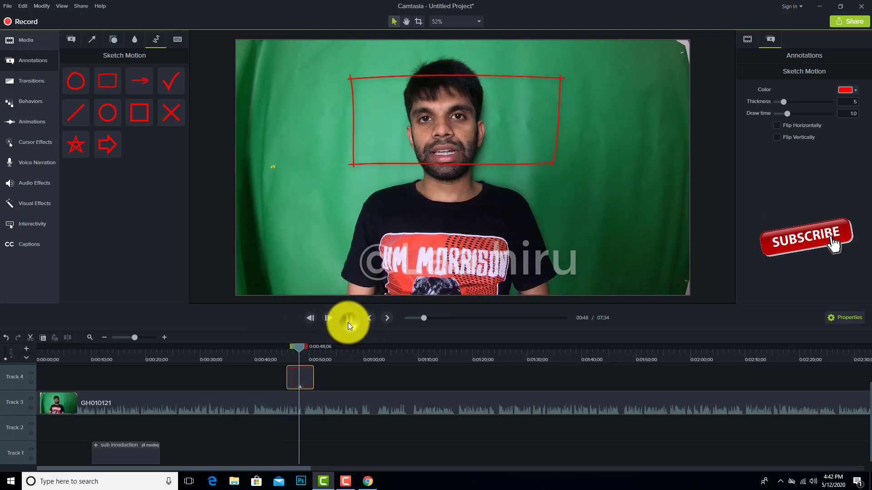
pyautogui.click(348, 322)
# - Try the Ctrl+A keystroke callout over the speaker's shirt, and remove both it and the sketch rectangle
pyautogui.click(177, 39)
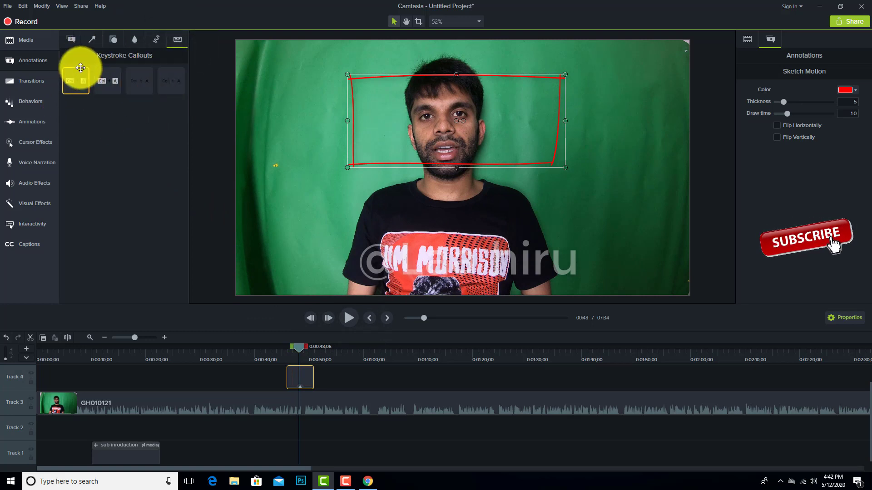
pyautogui.moveTo(74, 84); pyautogui.dragTo(429, 203)
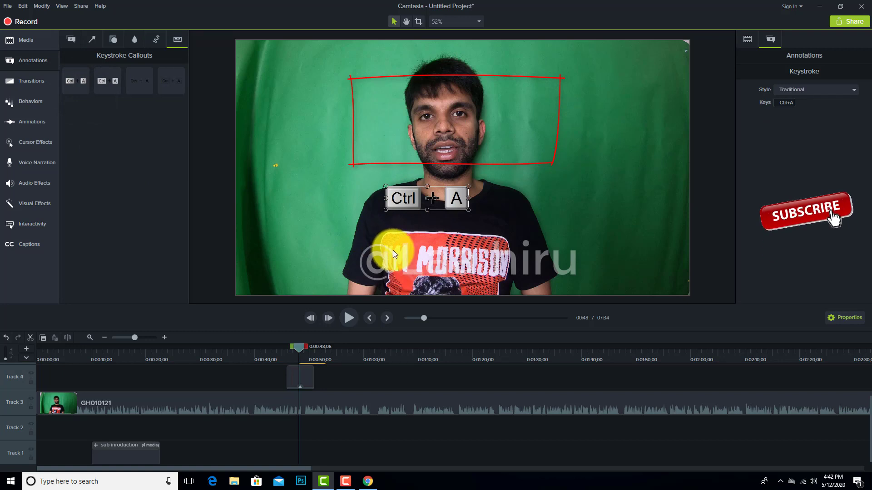
pyautogui.press('Escape')
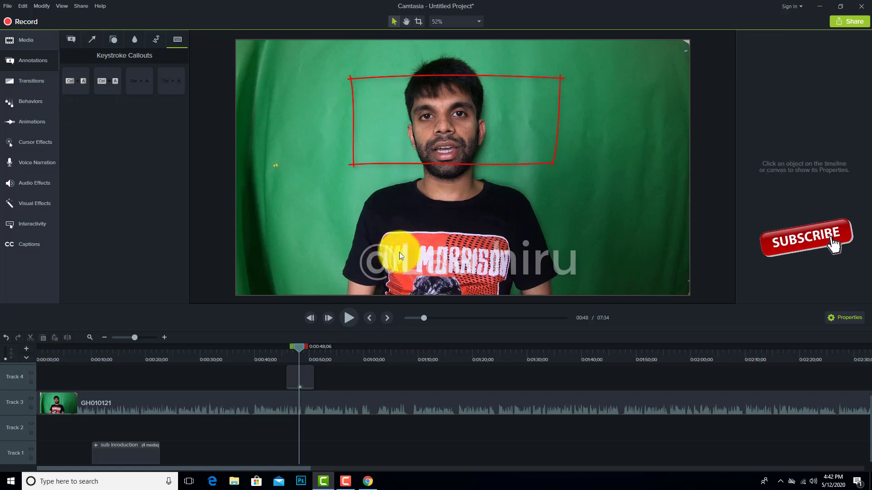
pyautogui.click(399, 77)
pyautogui.press('Delete')
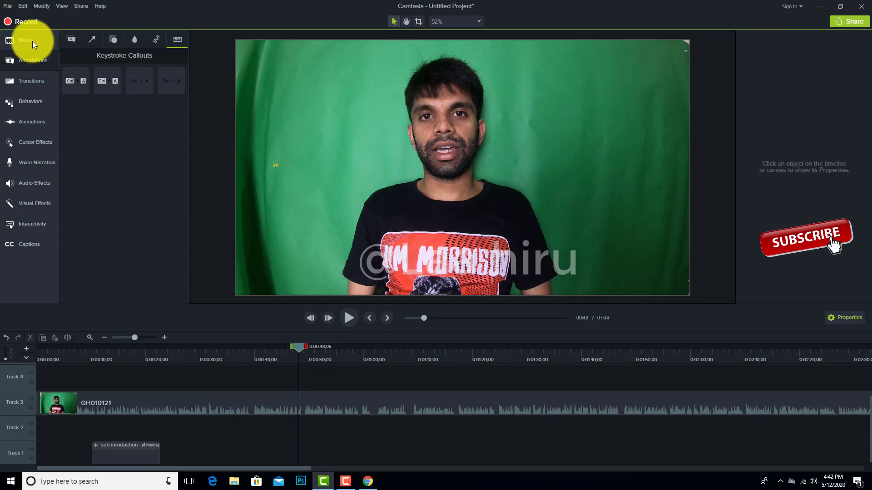
# - Show the transitions and split the GH010121 clip on Track 3 at 0:00:44;21, keeping the two parts adjacent
pyautogui.click(17, 81)
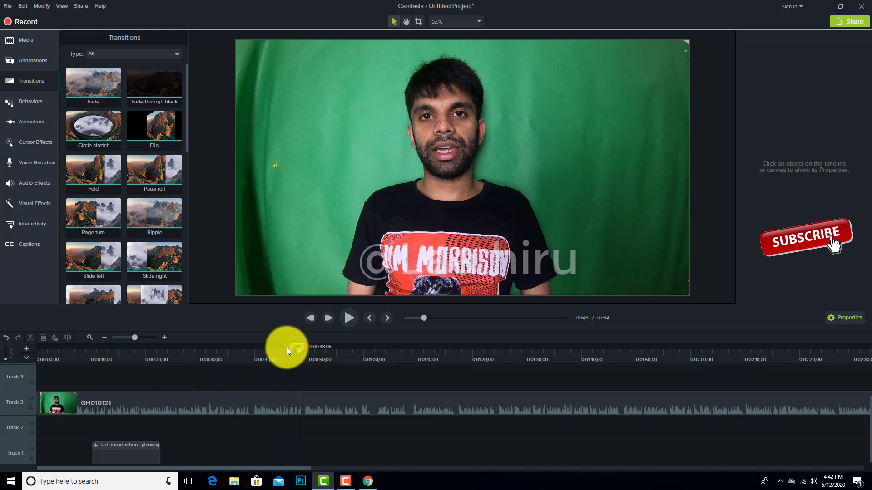
pyautogui.click(259, 416)
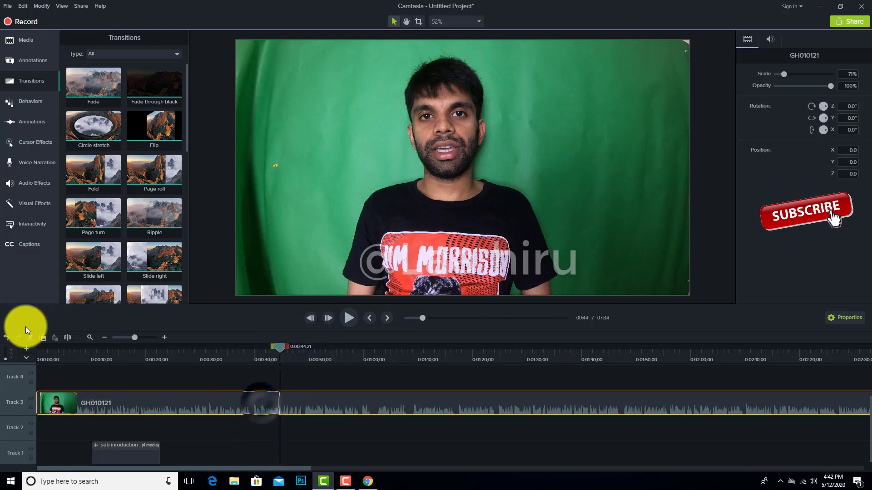
pyautogui.click(66, 338)
pyautogui.moveTo(345, 408); pyautogui.dragTo(328, 408)
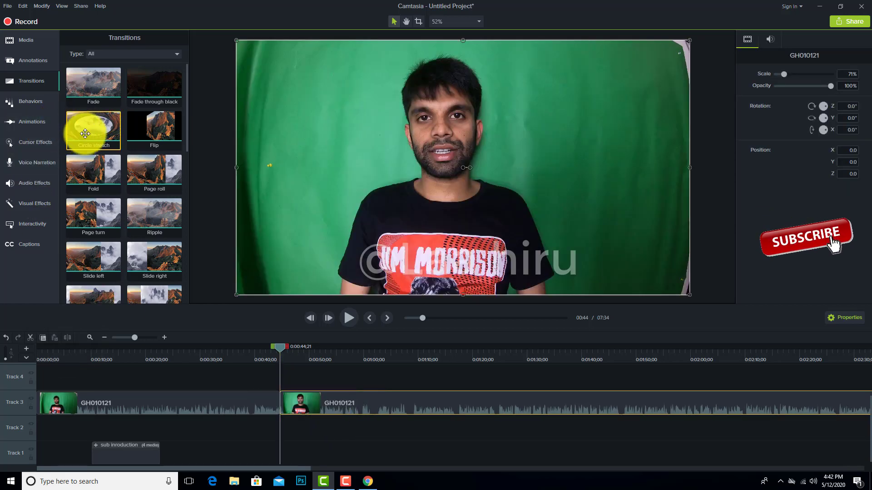
# - Apply the Flip transition at the cut between the two GH010121 clips on Track 3 and preview it from about 41 seconds
pyautogui.moveTo(162, 133); pyautogui.dragTo(282, 403)
pyautogui.click(313, 353)
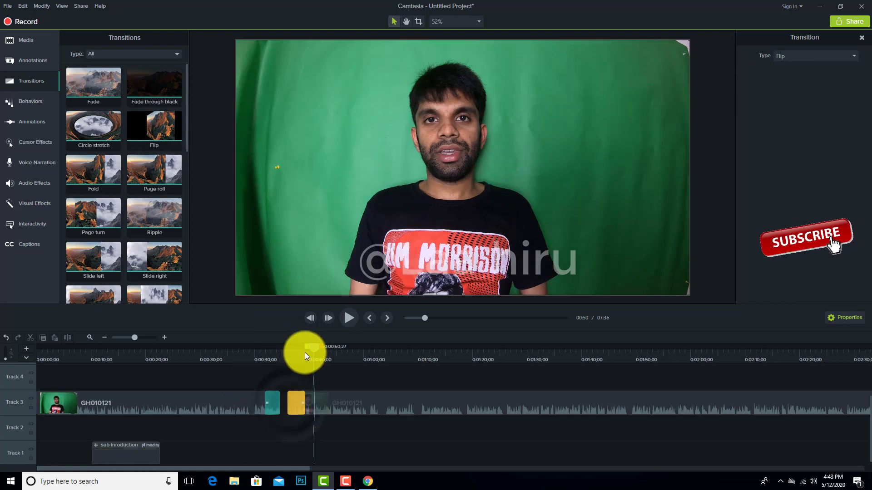
pyautogui.moveTo(311, 348); pyautogui.dragTo(264, 352)
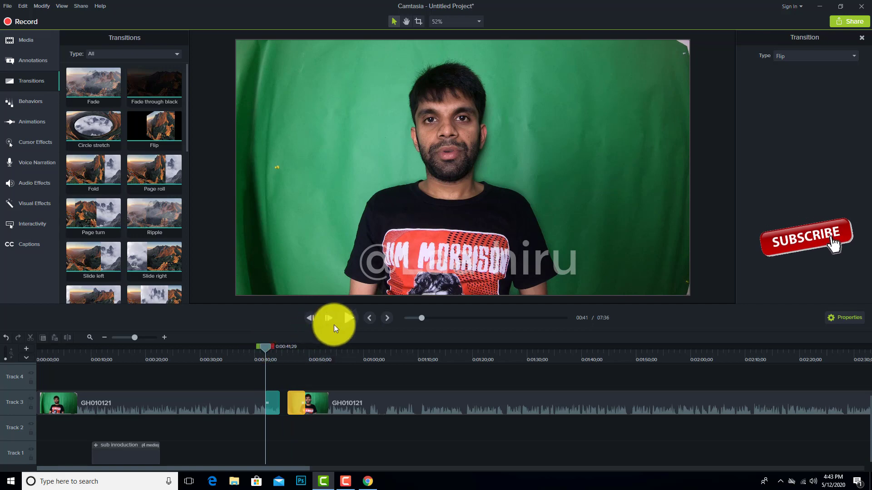
pyautogui.click(345, 320)
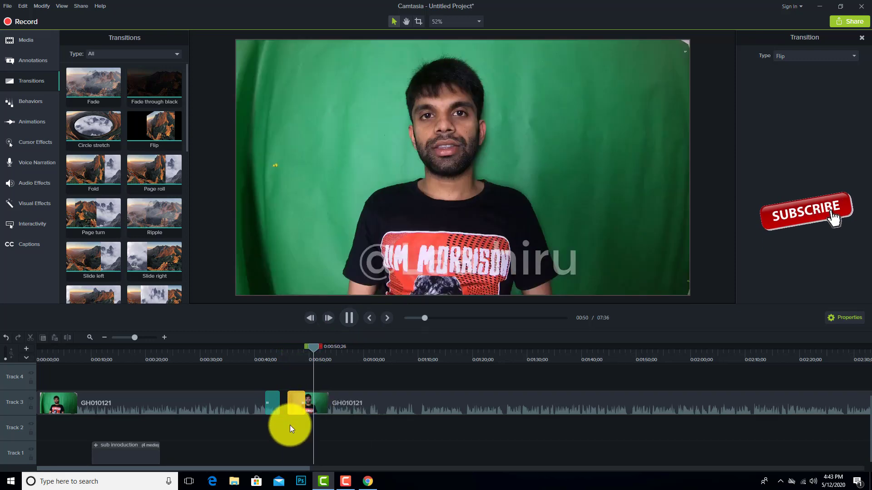
pyautogui.click(346, 319)
# - Close the gap on Track 3 by moving the second GH010121 clip against the first, and look over the remaining transitions
pyautogui.click(329, 407)
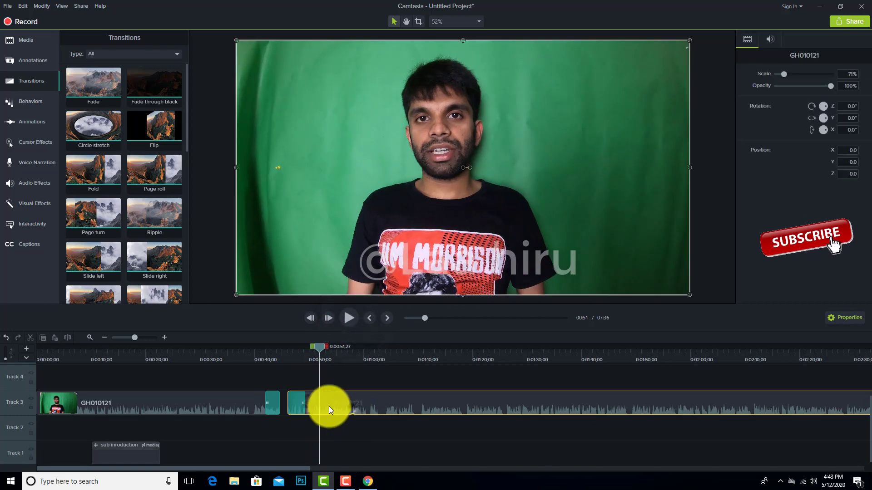
pyautogui.moveTo(329, 407); pyautogui.dragTo(320, 406)
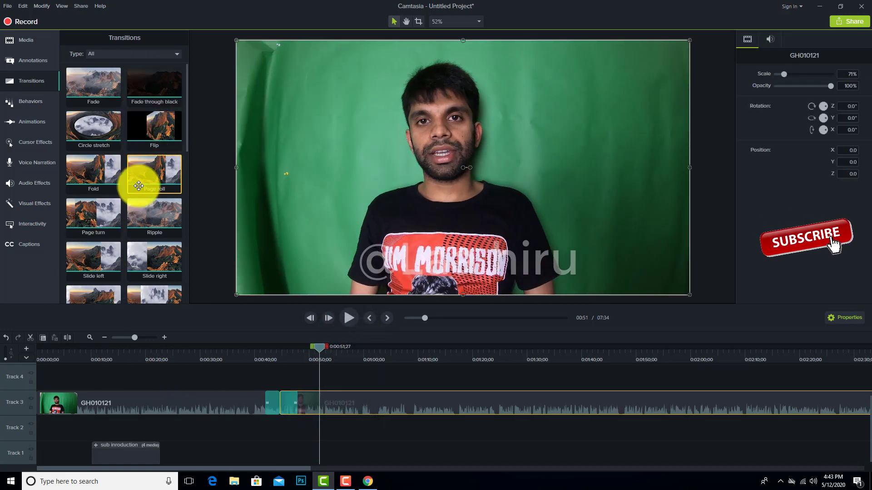
pyautogui.scroll(-9, 165, 218)
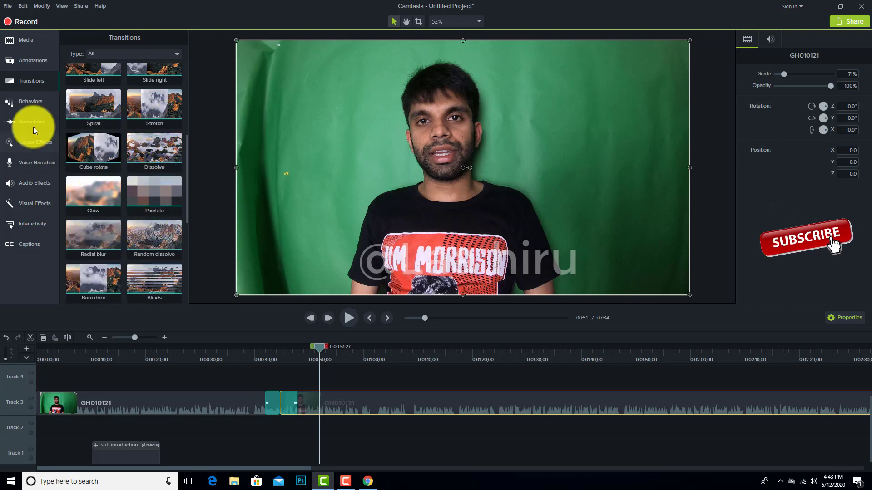
# - Add a plain text callout beside the speaker at 0:00:28;02 and set its text to "jklhdsotjdos"
pyautogui.click(39, 102)
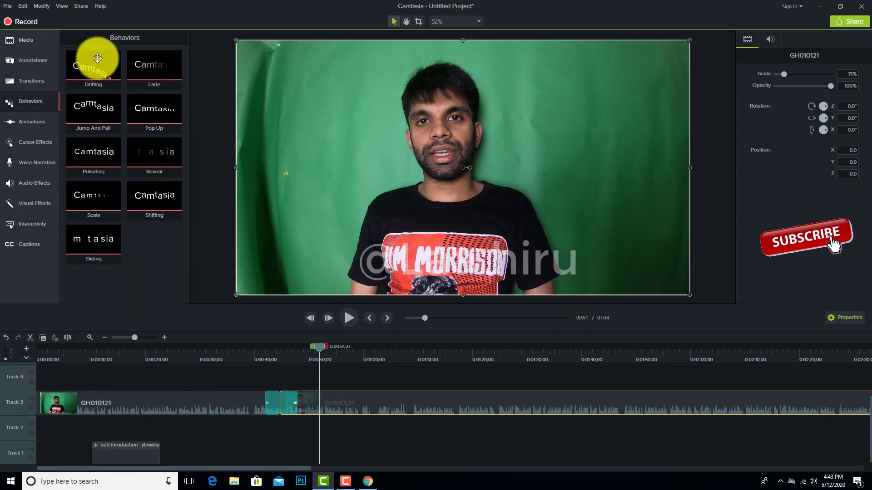
pyautogui.moveTo(320, 347); pyautogui.dragTo(190, 349)
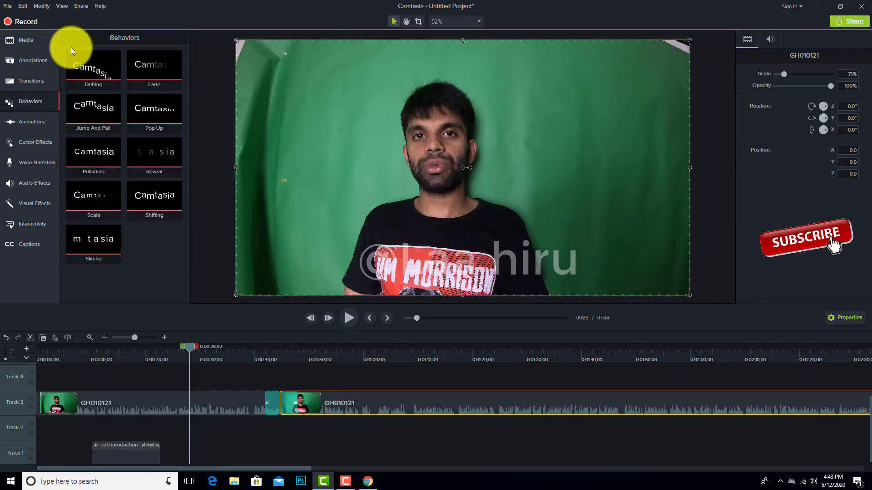
pyautogui.click(27, 48)
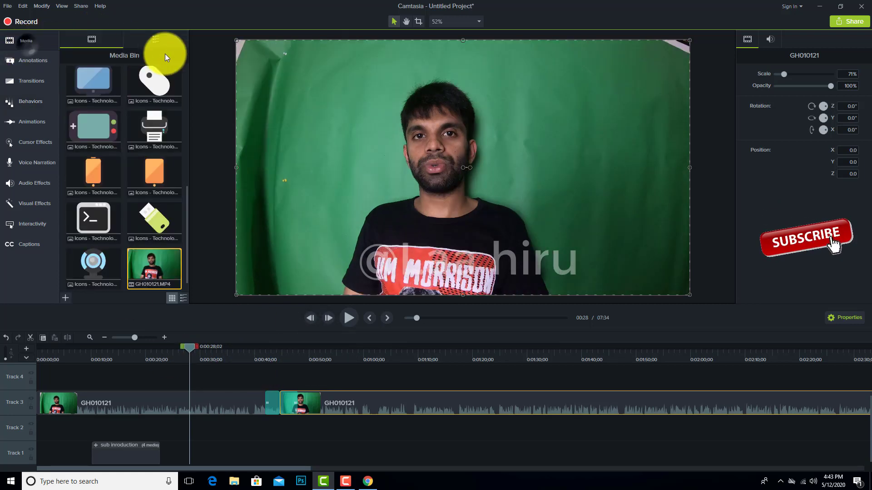
pyautogui.click(139, 38)
pyautogui.click(88, 48)
pyautogui.click(30, 63)
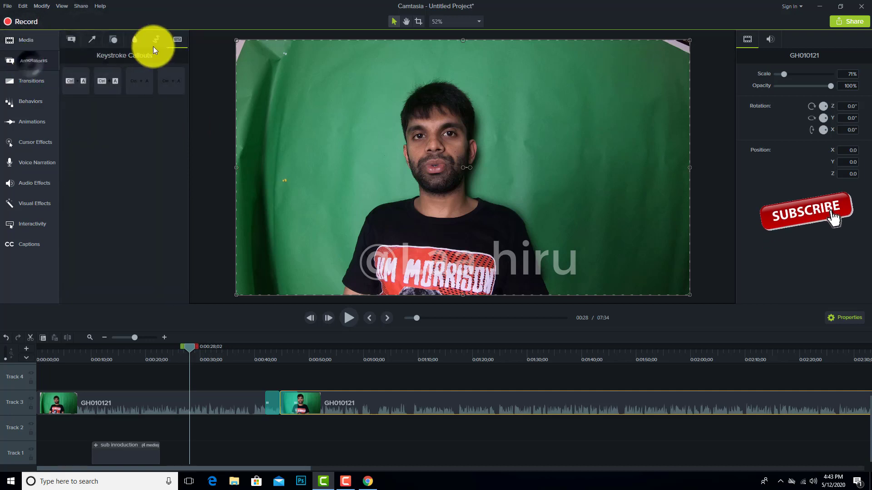
pyautogui.click(175, 41)
pyautogui.click(73, 40)
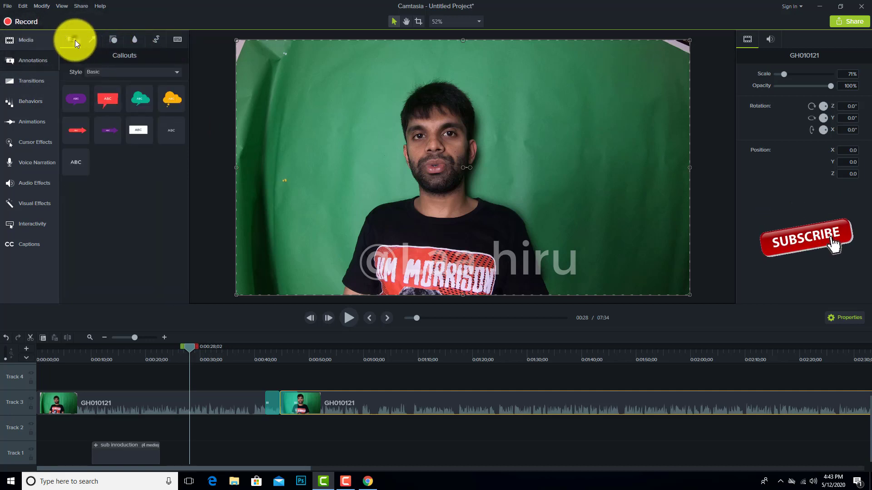
pyautogui.moveTo(76, 162); pyautogui.dragTo(342, 201)
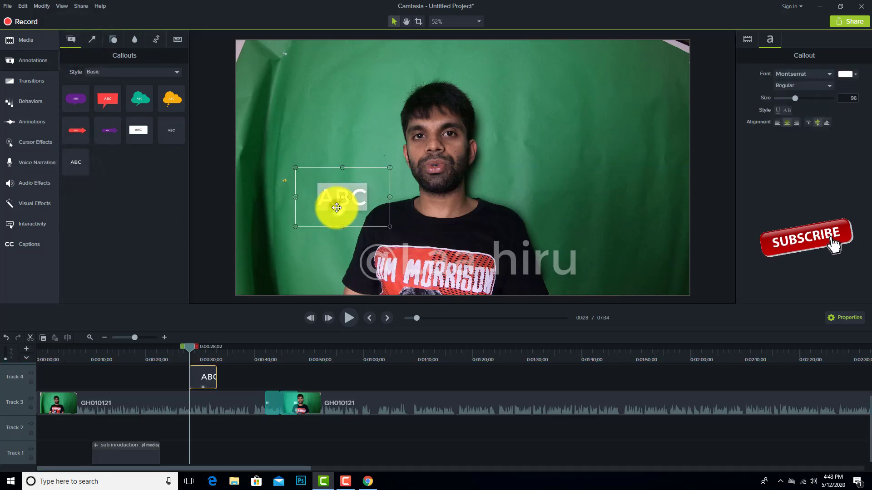
pyautogui.write('jklhdsotjdos')
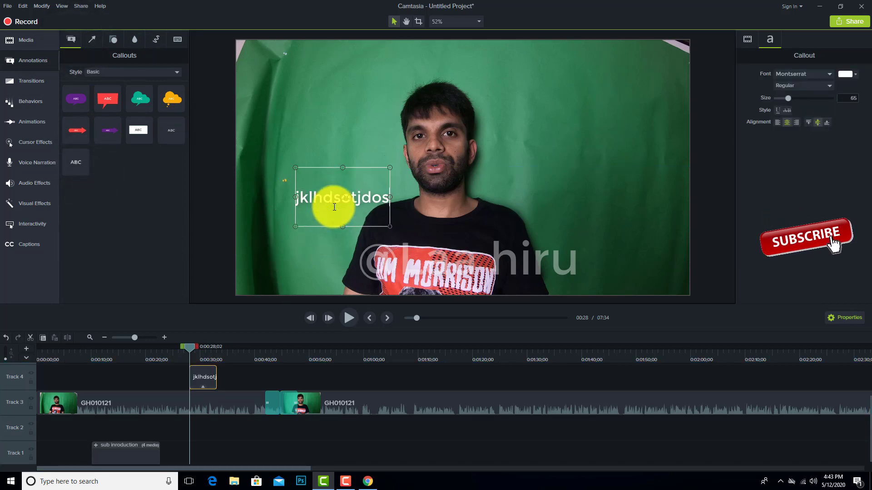
# - Apply the Drifting behavior to the text callout and preview it from 0:00:28;02 to about 30 seconds
pyautogui.click(28, 123)
pyautogui.click(21, 89)
pyautogui.click(25, 101)
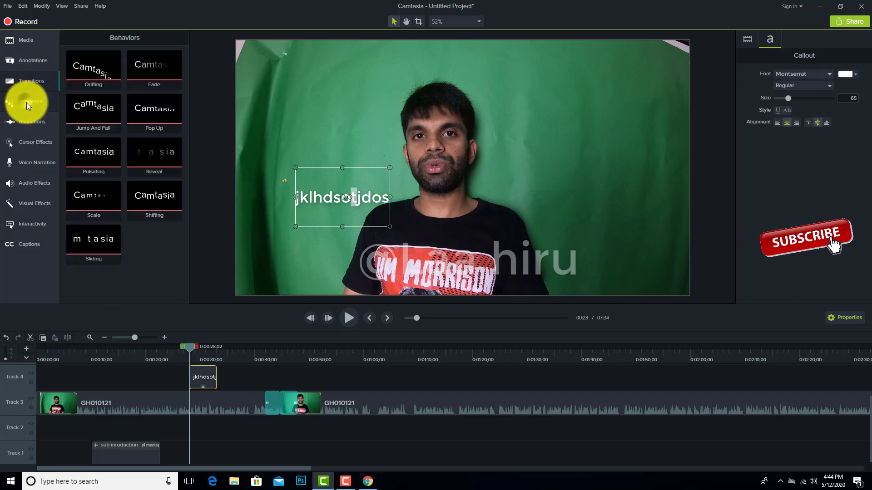
pyautogui.moveTo(88, 66); pyautogui.dragTo(363, 222)
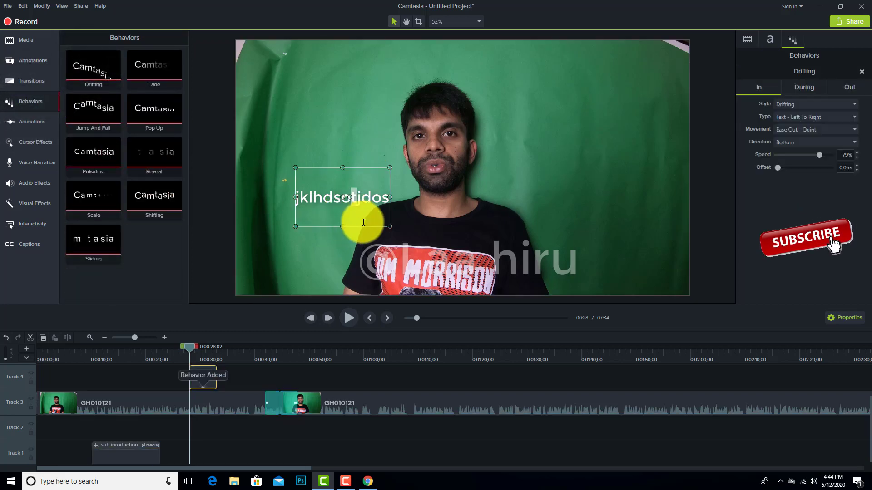
pyautogui.click(352, 317)
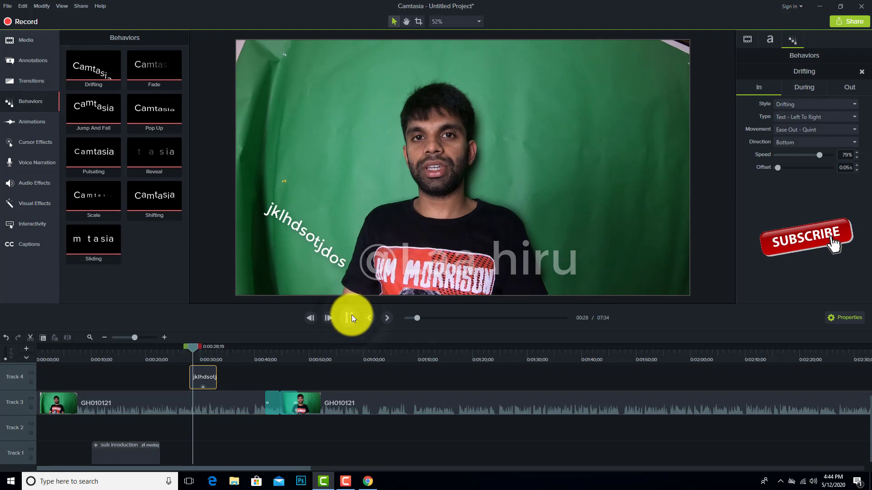
pyautogui.click(350, 314)
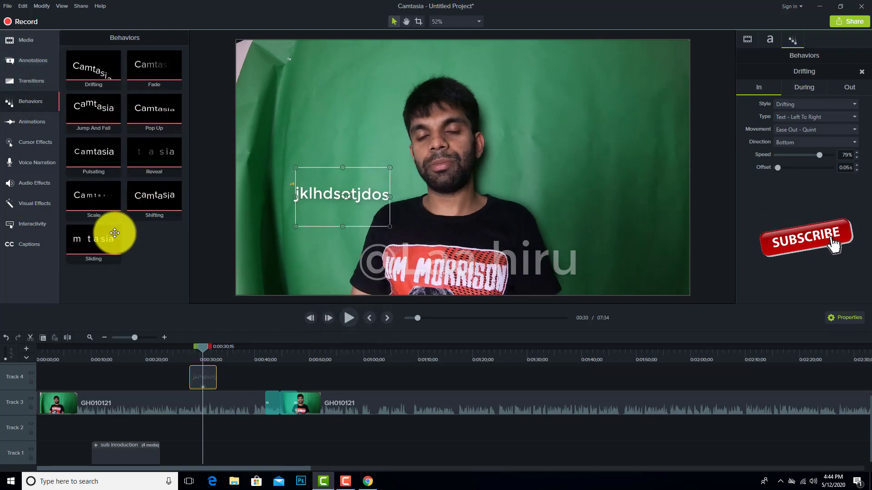
# - Add a Zoom-n-Pan animation at 0:00:30;15 that enlarges the speaker's face to about 112%, and play on to about 33 seconds
pyautogui.click(32, 121)
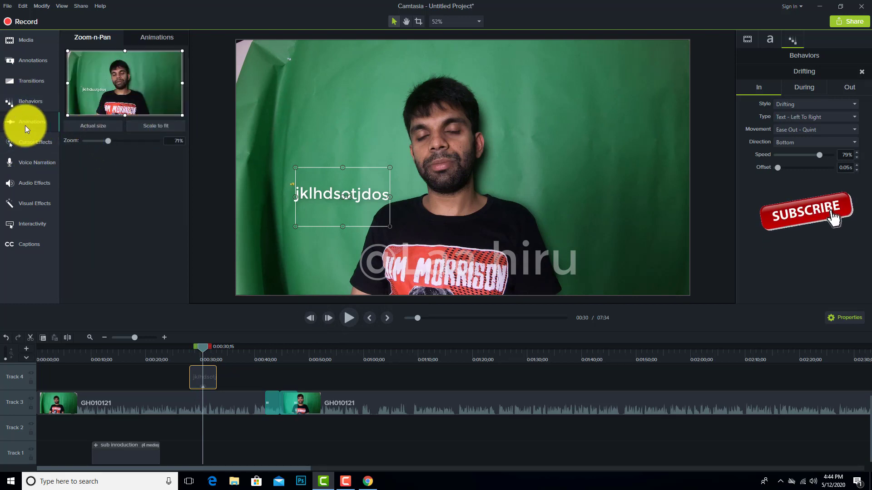
pyautogui.click(41, 122)
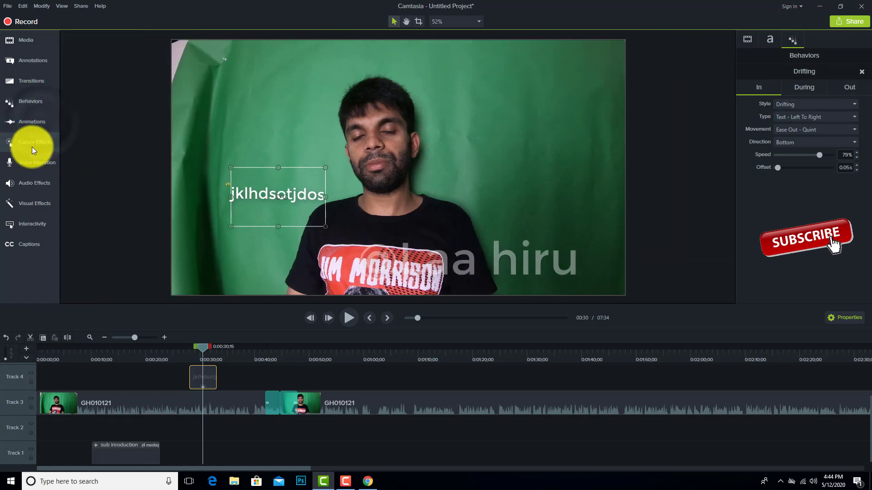
pyautogui.click(30, 102)
pyautogui.click(38, 122)
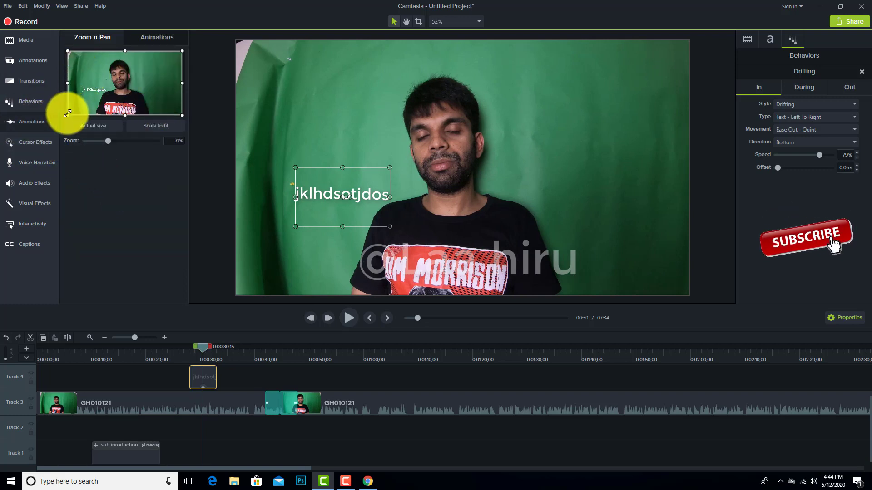
pyautogui.moveTo(67, 113); pyautogui.dragTo(94, 98)
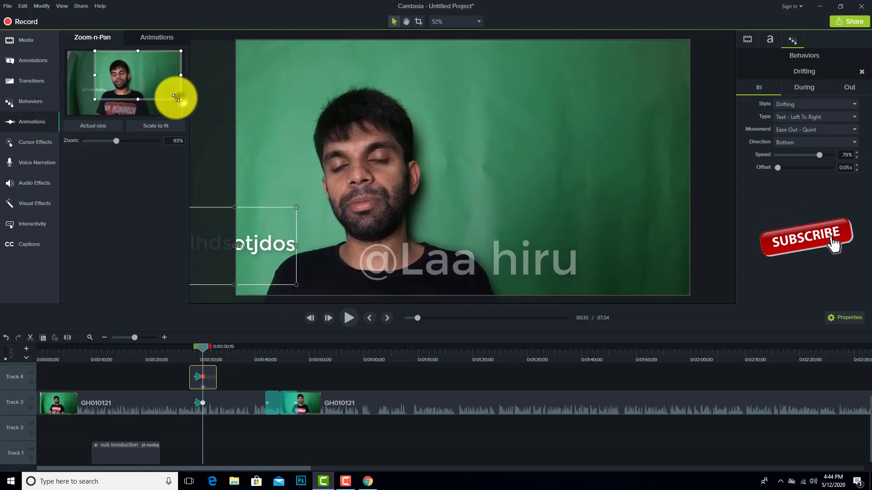
pyautogui.moveTo(176, 97); pyautogui.dragTo(134, 90)
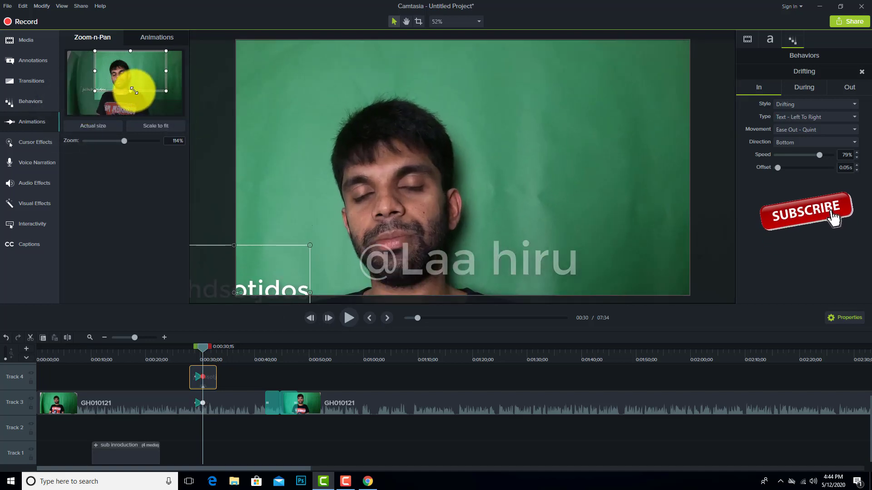
pyautogui.click(345, 316)
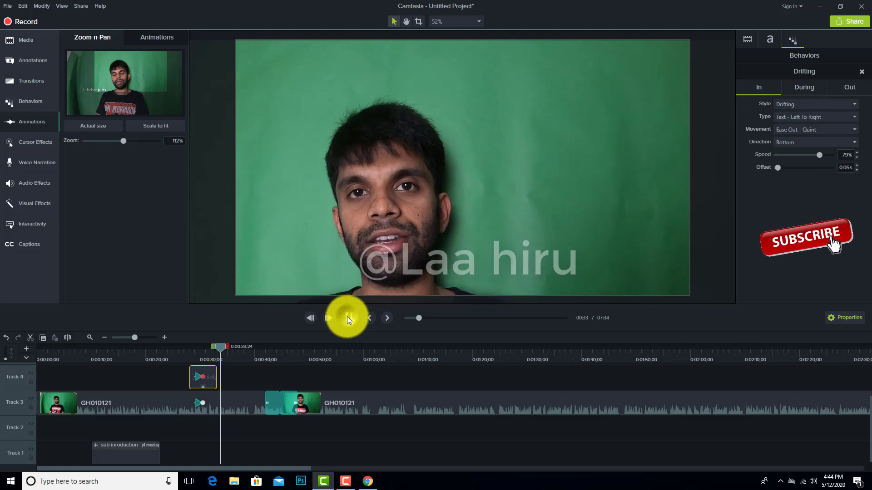
pyautogui.click(347, 317)
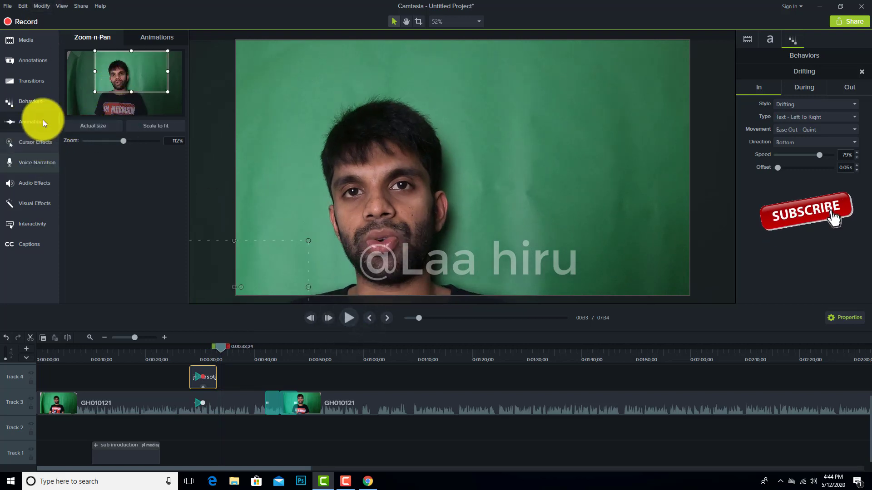
# - Examine the cursor highlight, left-click and right-click effects and the voice narration recording options
pyautogui.click(37, 143)
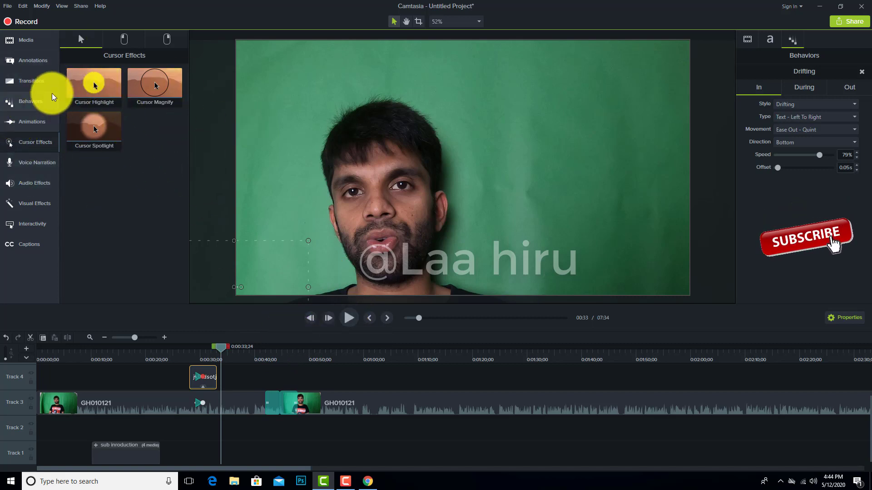
pyautogui.click(86, 92)
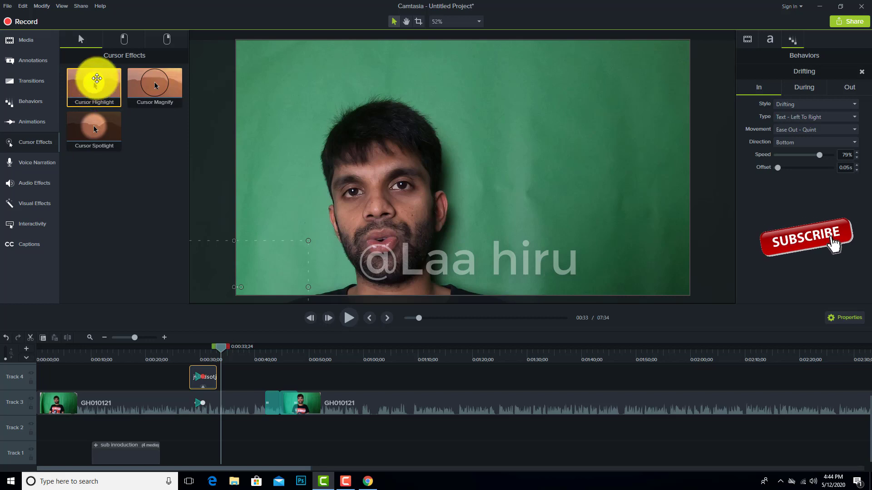
pyautogui.click(124, 37)
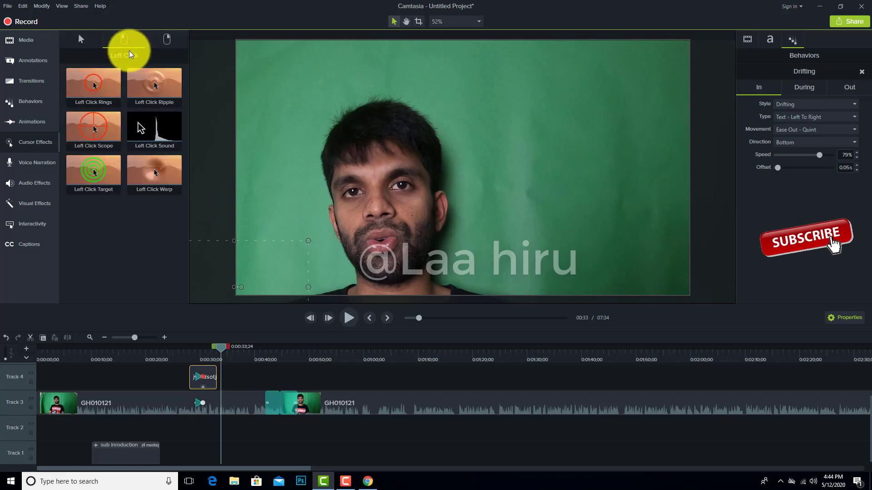
pyautogui.click(161, 37)
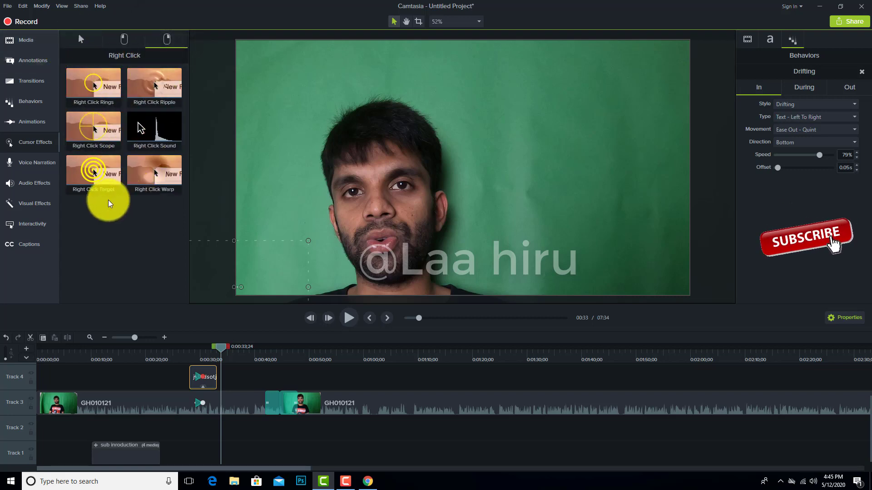
pyautogui.click(34, 165)
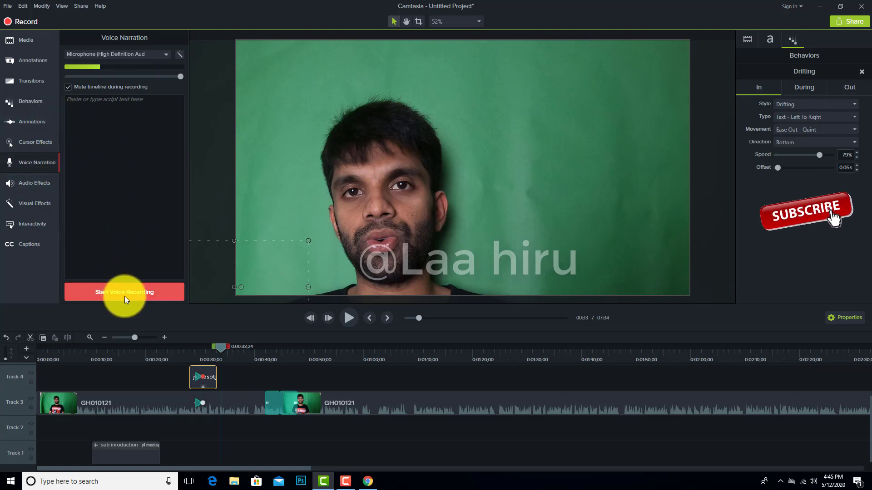
# - Apply the Noise Removal and Remove a Color effects to the first GH010121 clip on Track 3
pyautogui.click(30, 185)
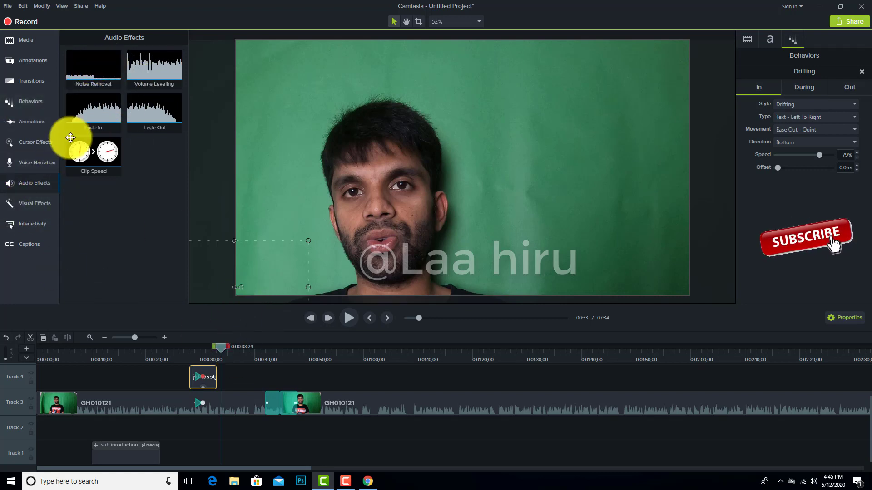
pyautogui.moveTo(89, 72); pyautogui.dragTo(140, 397)
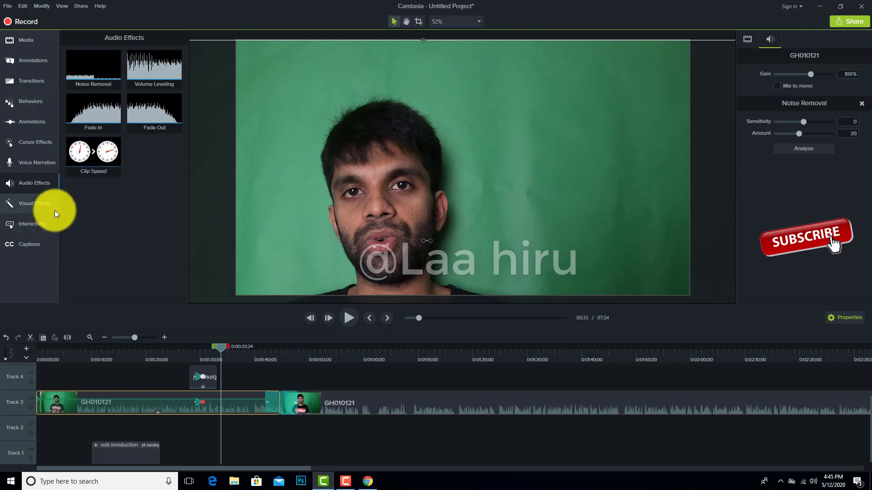
pyautogui.click(34, 204)
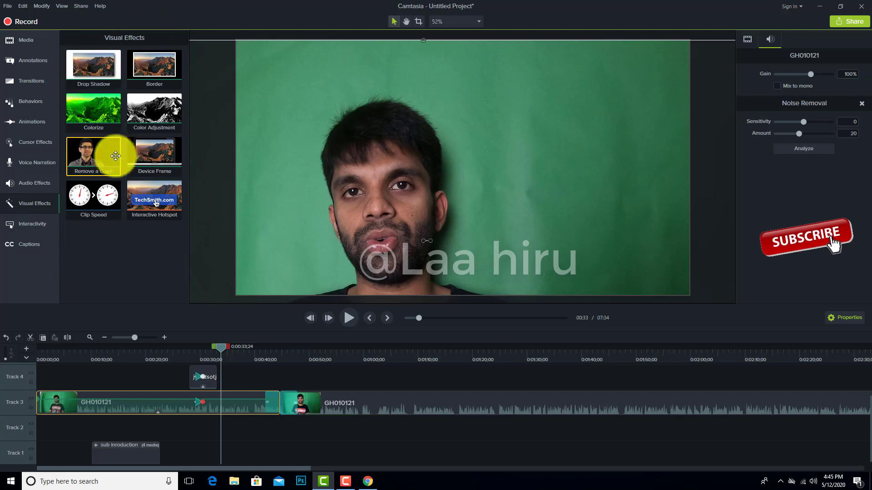
pyautogui.moveTo(94, 164); pyautogui.dragTo(294, 235)
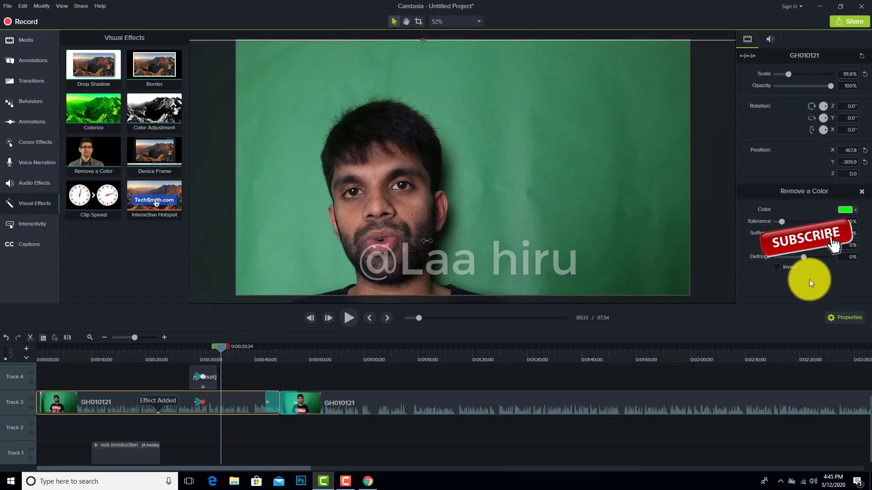
# - Try sampling the green backdrop as the color to remove from the clip, and undo the color choice
pyautogui.click(845, 209)
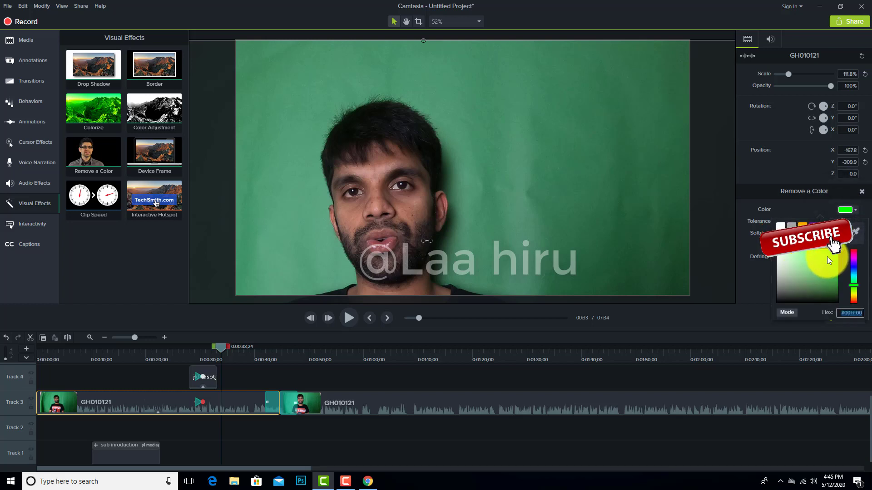
pyautogui.click(855, 232)
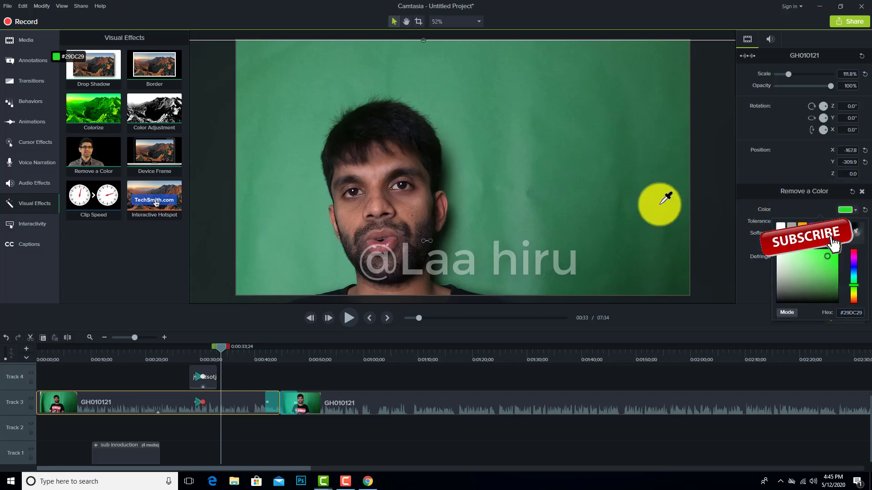
pyautogui.click(466, 120)
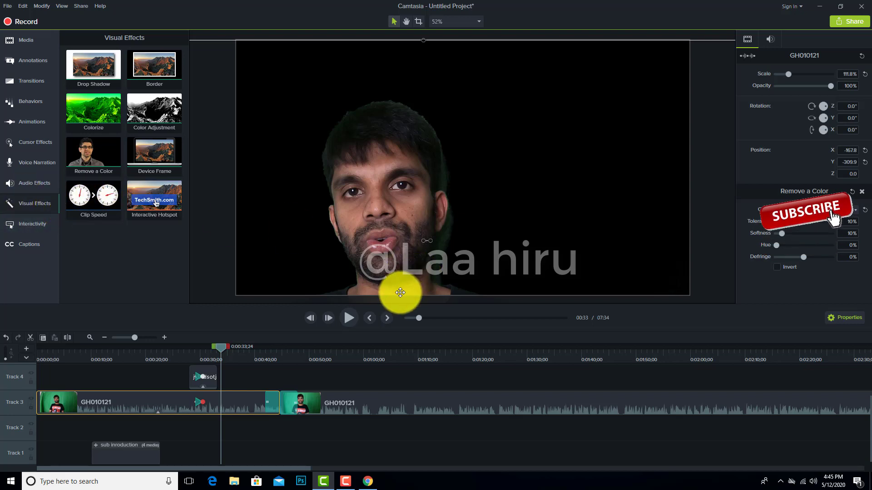
pyautogui.hotkey('ctrl', 'z')
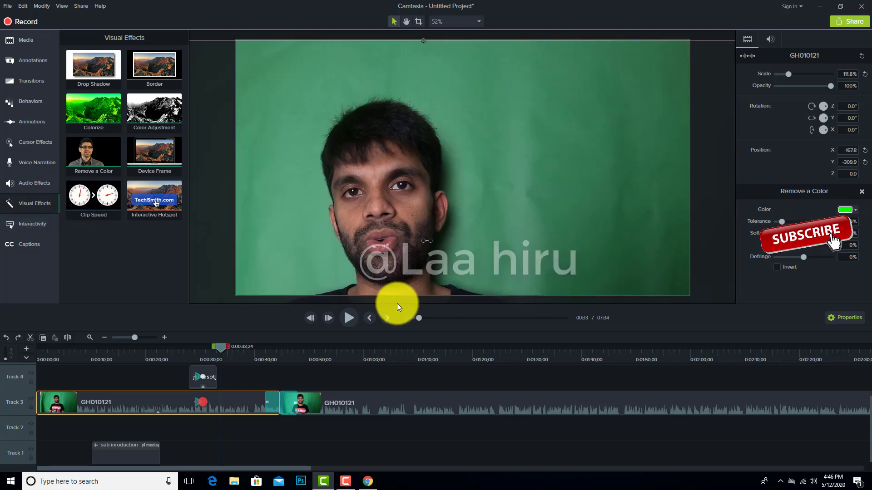
# - Show the captions, set the playhead to 0:00:10;29, and move the sub inroduction group from Track 1 to Track 4 at about 8 seconds
pyautogui.click(41, 226)
pyautogui.click(37, 244)
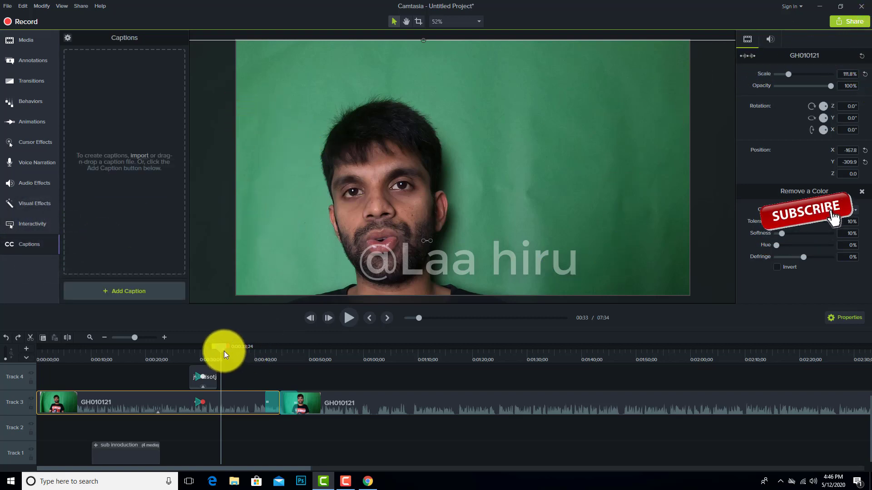
pyautogui.moveTo(221, 350); pyautogui.dragTo(96, 350)
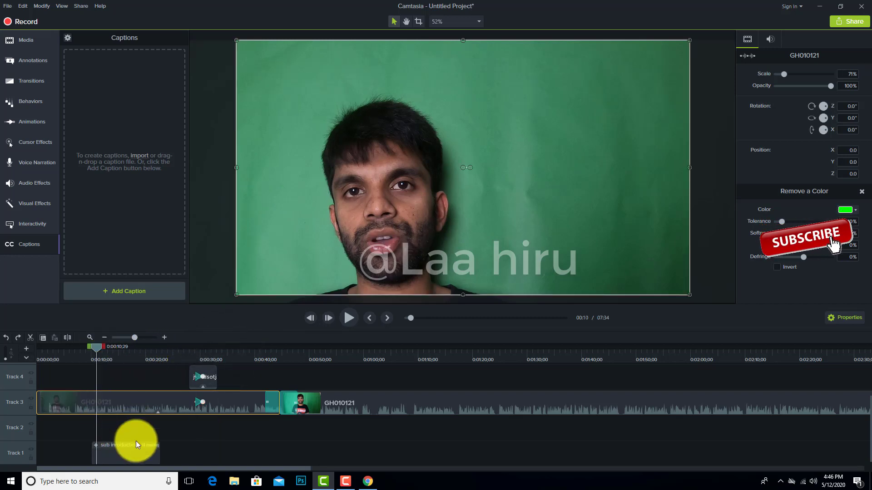
pyautogui.moveTo(136, 441); pyautogui.dragTo(126, 407)
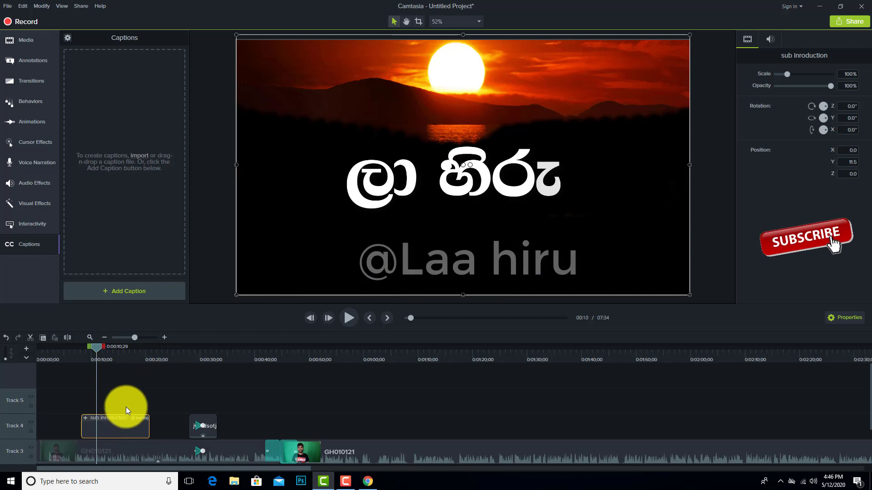